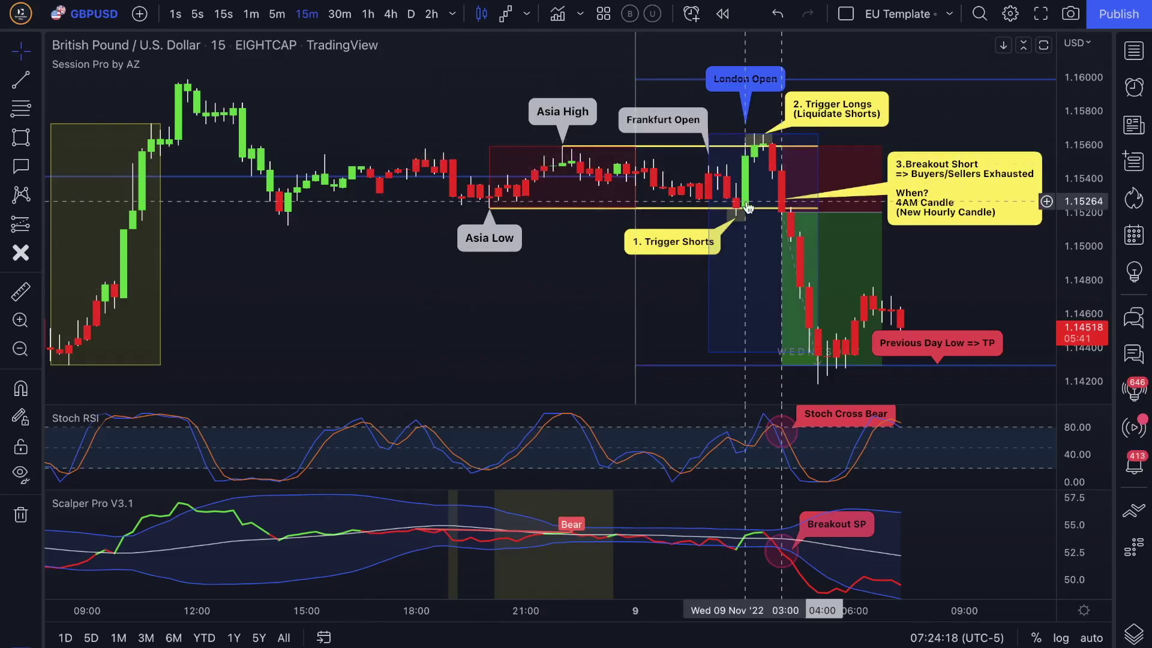
scroll(982, 129, "right", 1)
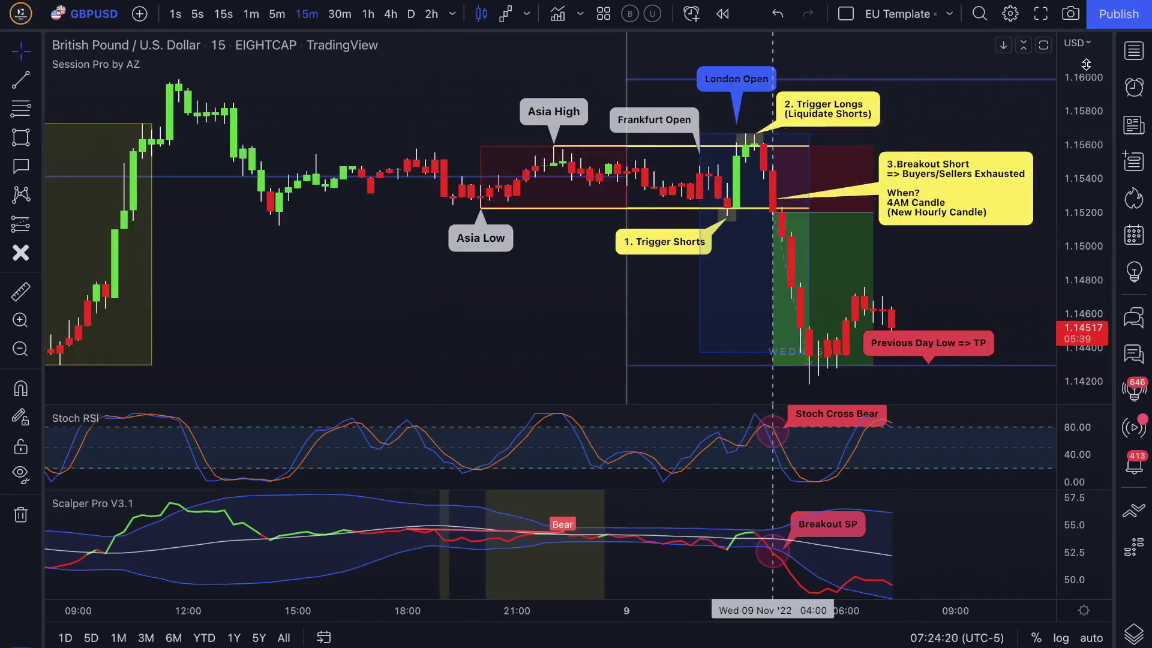
left_click(1134, 51)
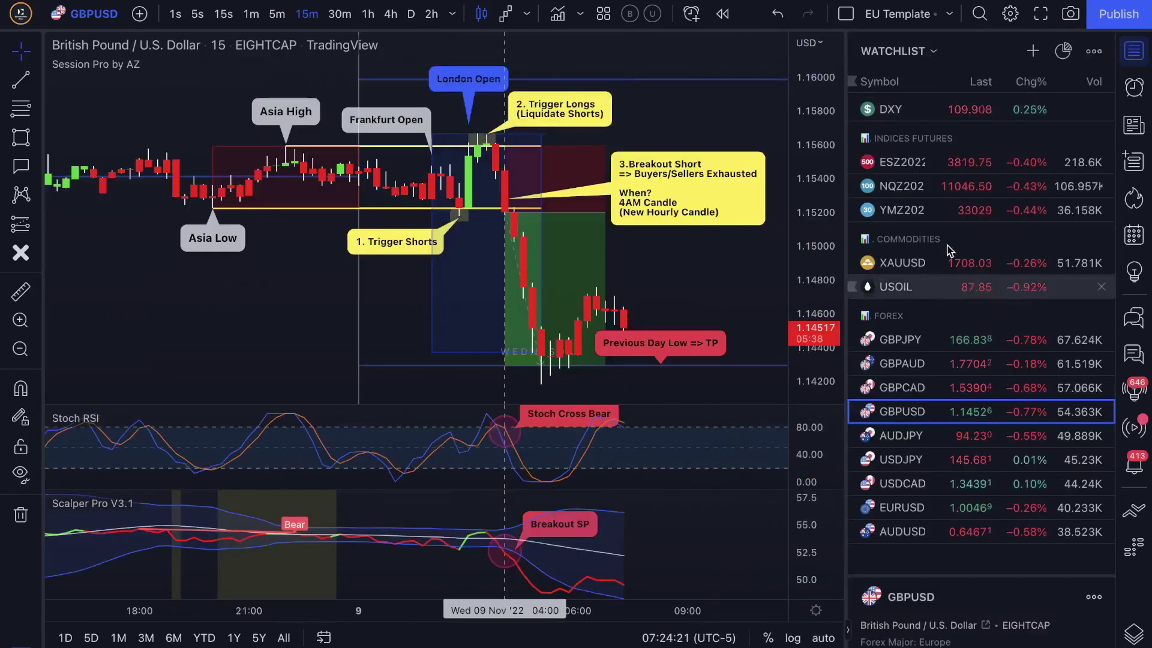
left_click(1133, 51)
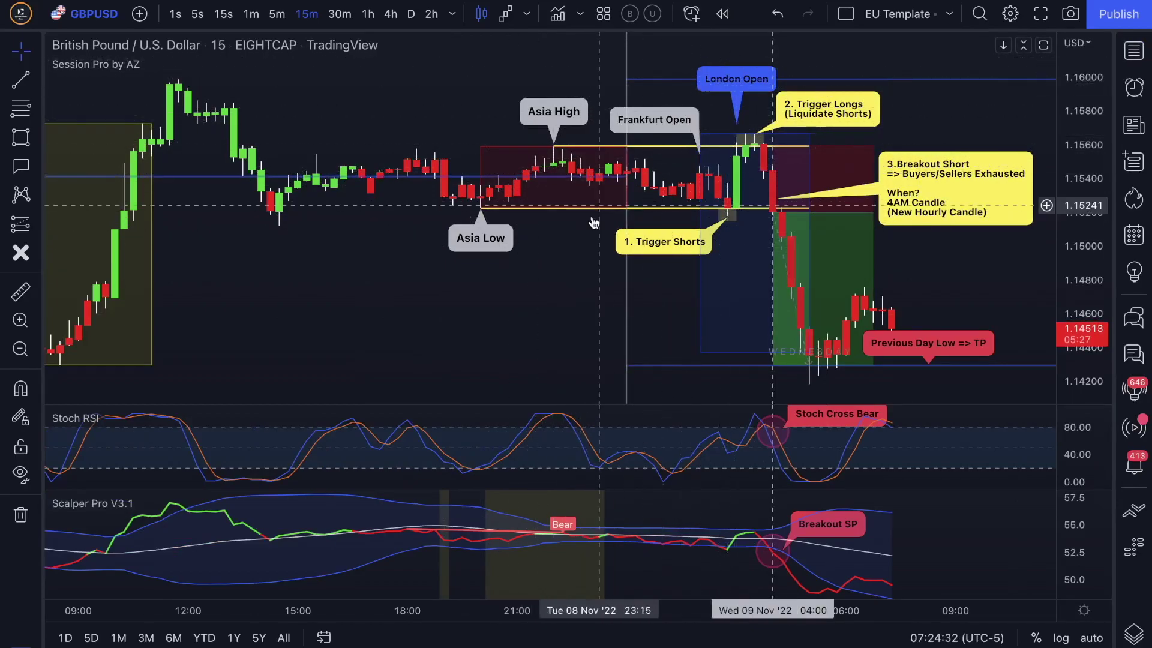
Start a bar replay of the 15-minute GBPUSD chart from Wed 09 Nov '22 at about 01:45.
scroll(569, 220, "right", 2)
left_click(722, 13)
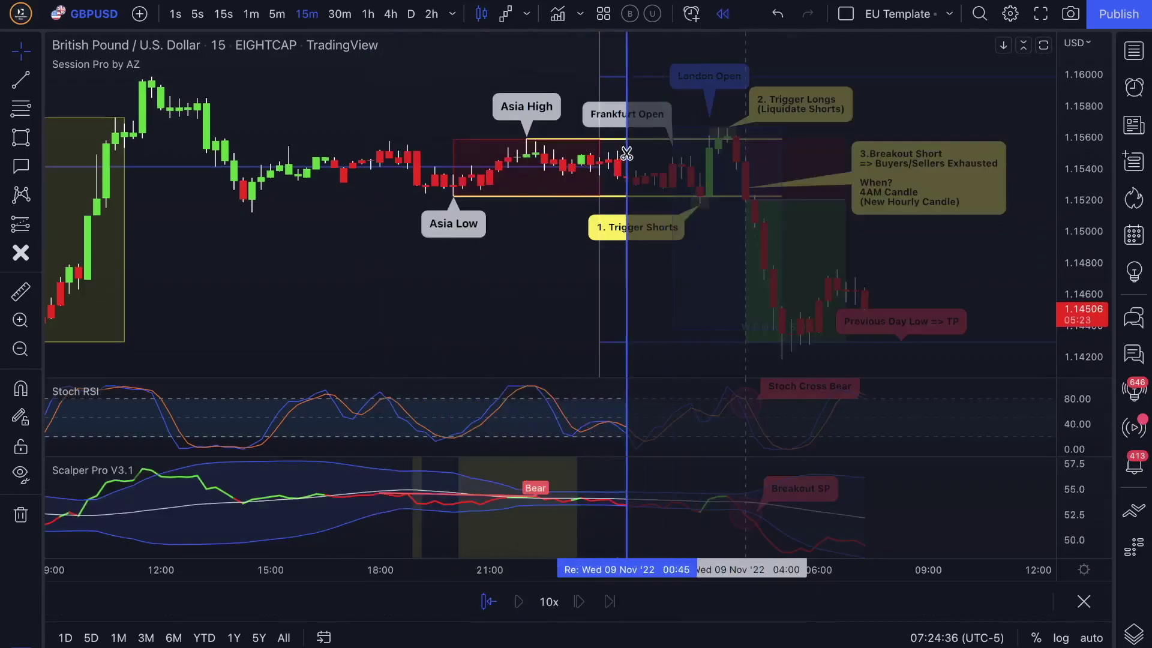
left_click(663, 167)
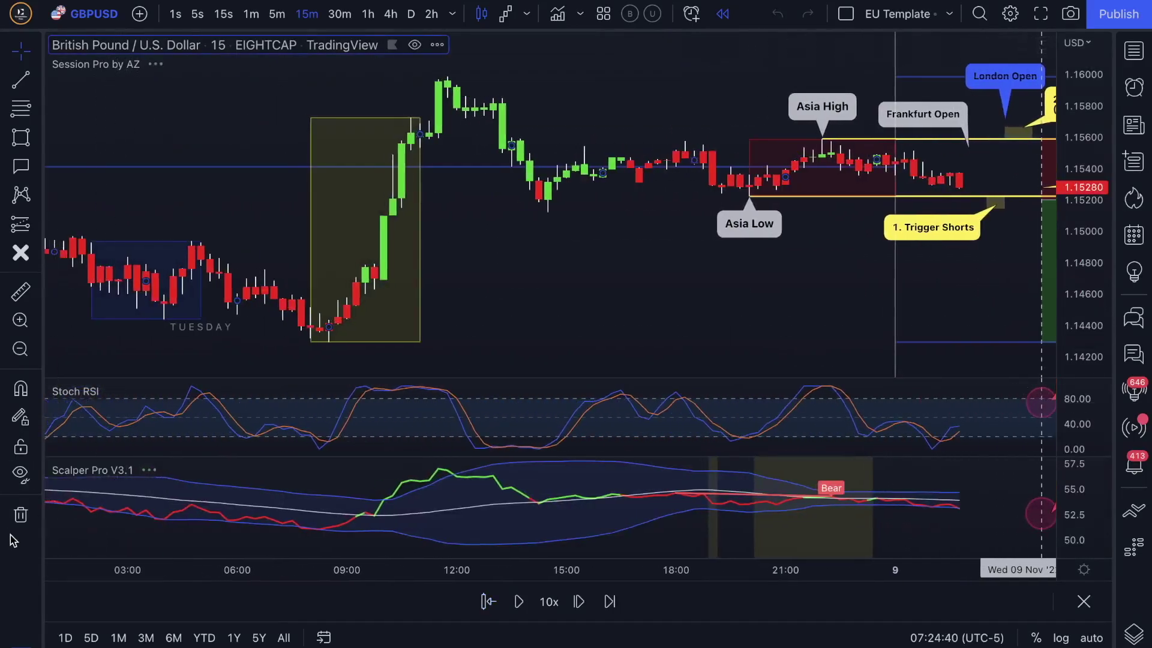
Hide all drawings so the replay chart shows only price action, sessions and indicators.
left_click(20, 474)
left_click_drag(565, 263, 435, 262)
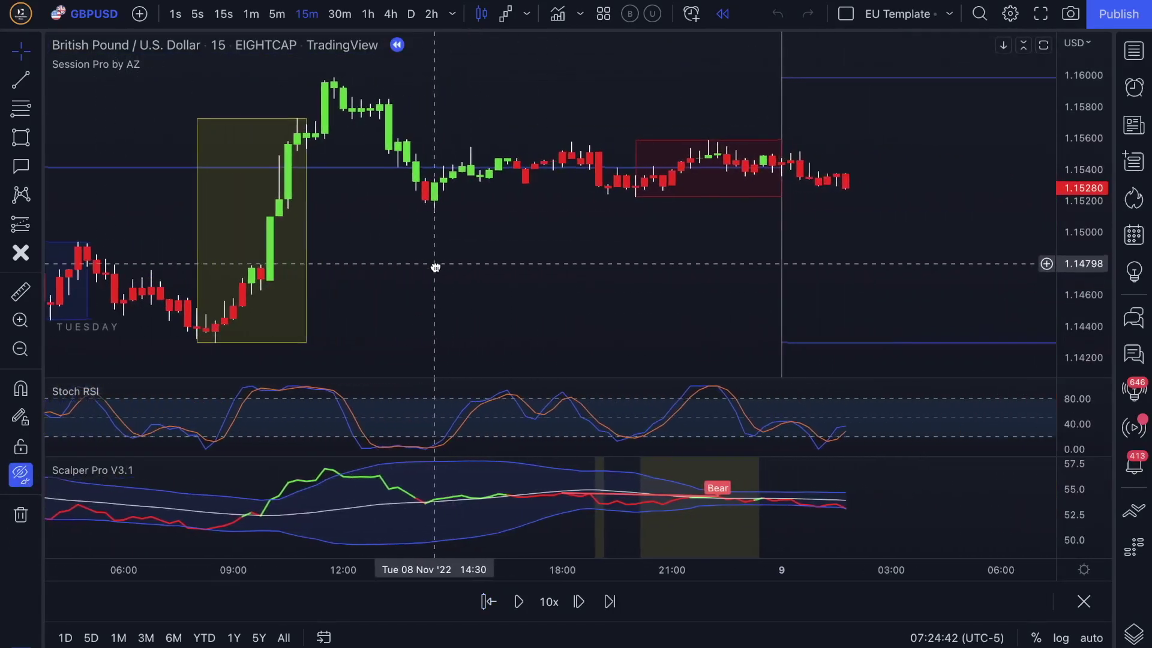
left_click_drag(620, 244, 542, 244)
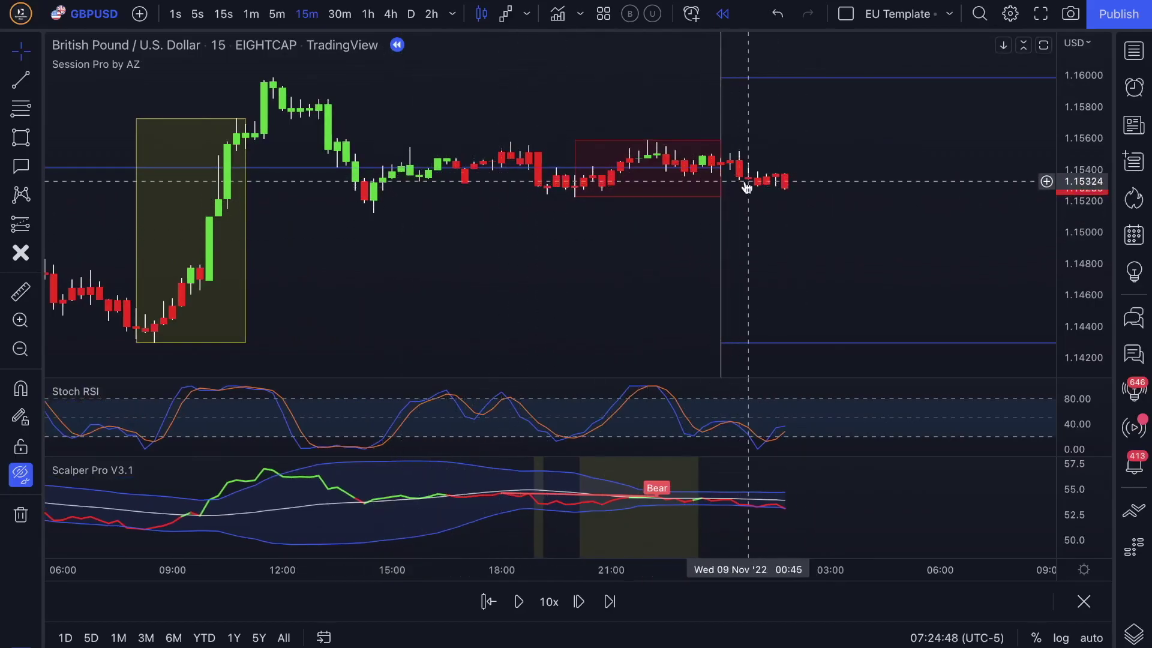
Stretch the vertical scale of the Scalper Pro V3.1 pane to magnify its lines around the latest candles.
mouse_move(553, 508)
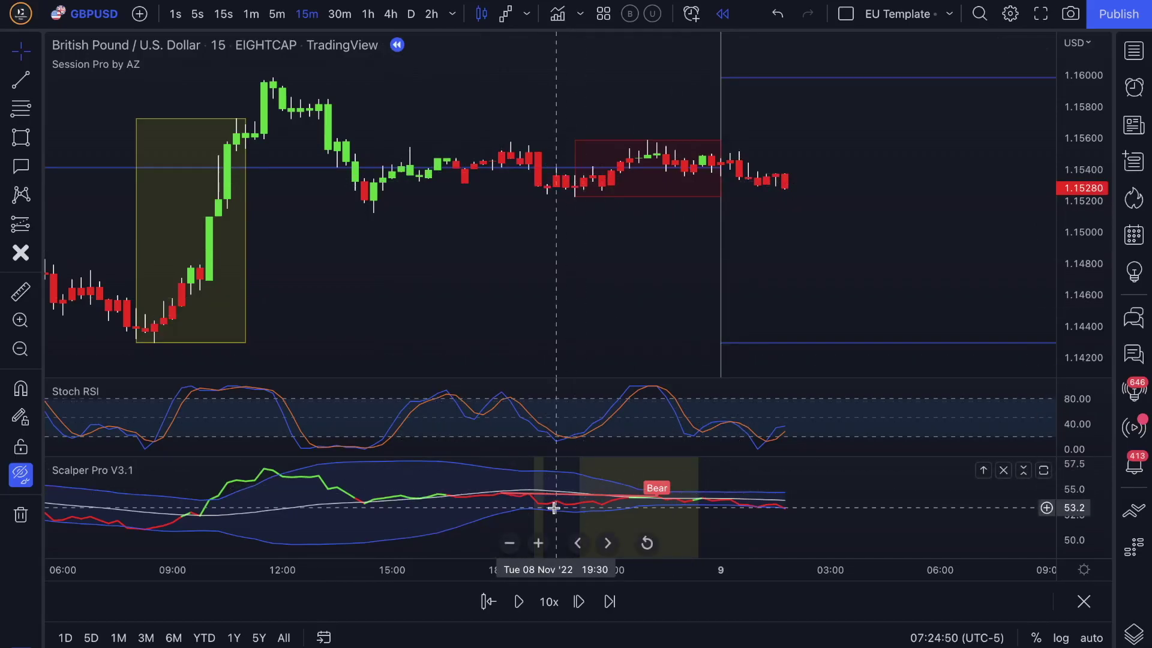
mouse_move(56, 476)
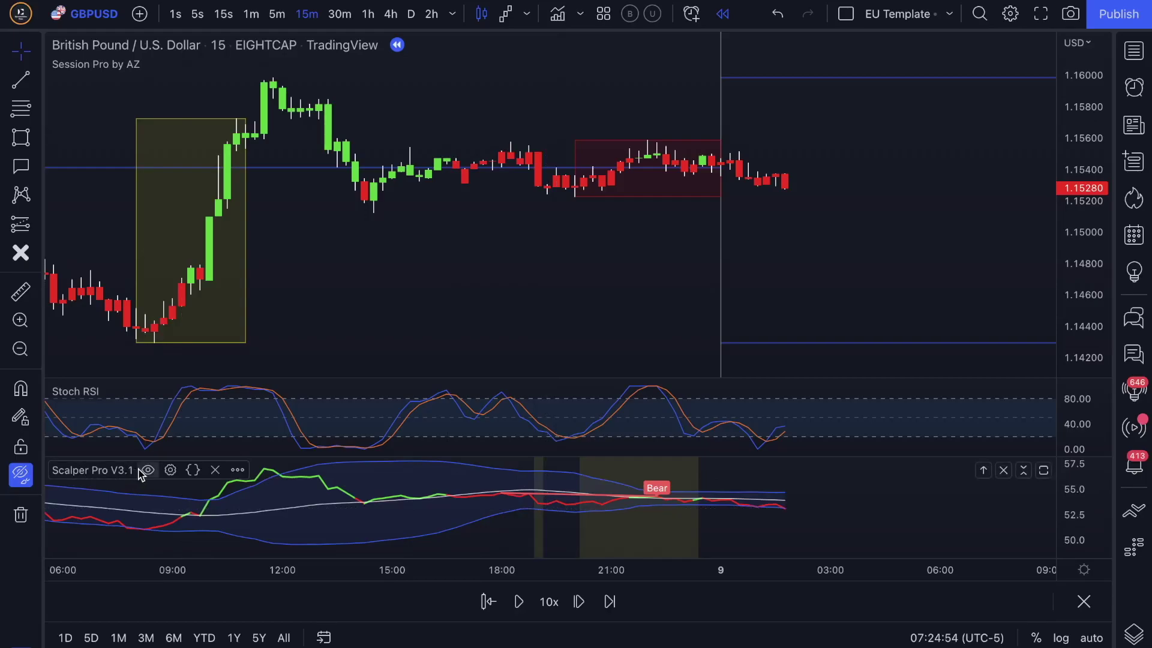
mouse_move(99, 391)
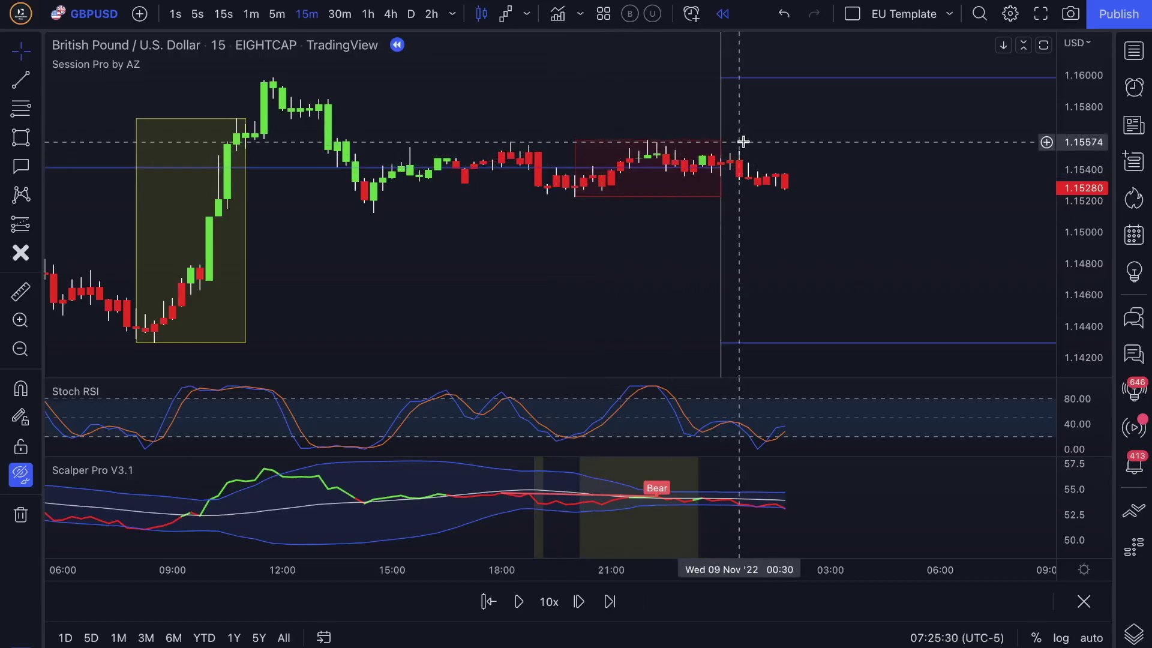
scroll(654, 183, "right", 2)
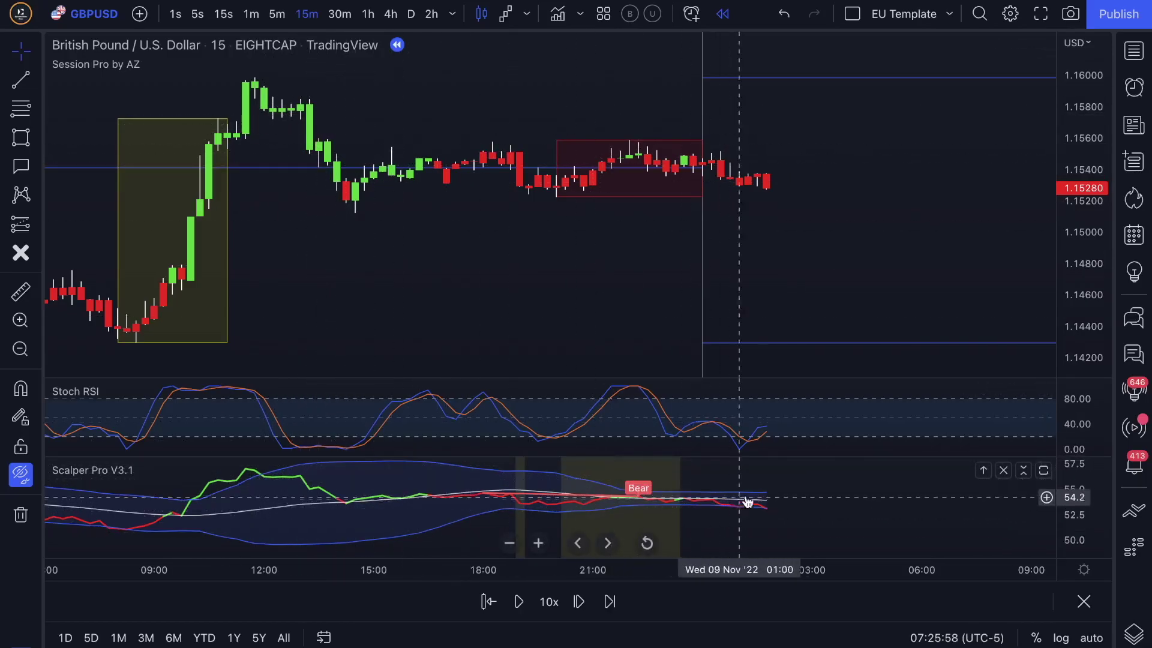
left_click_drag(1067, 514, 1067, 489)
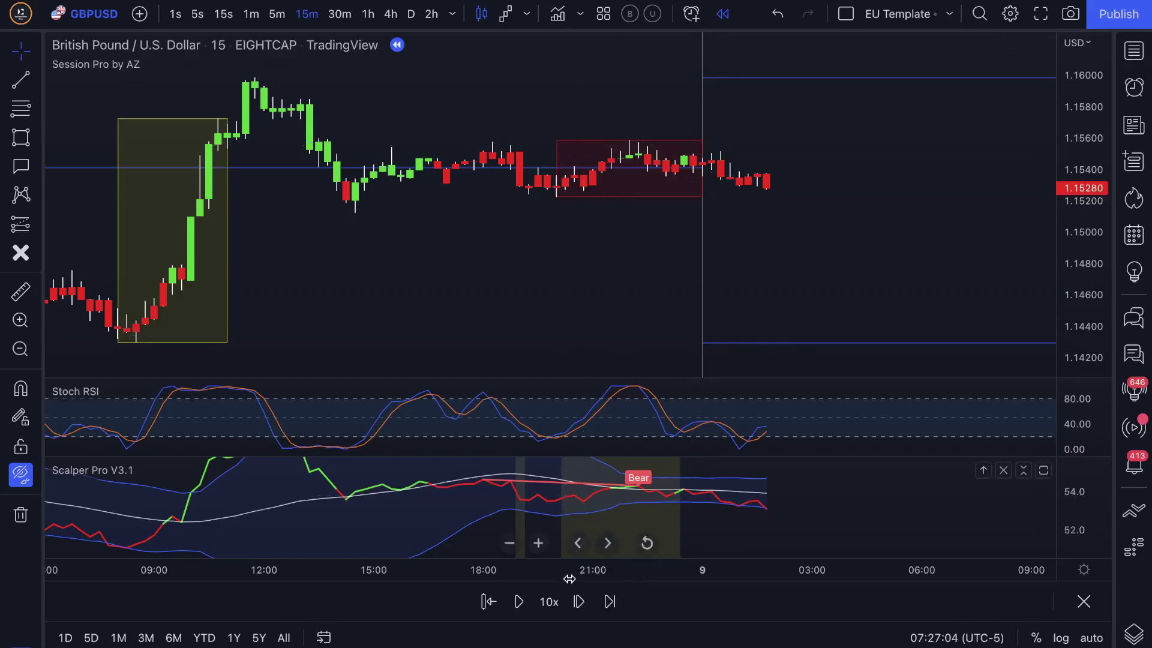
Advance the replay candle by candle to the 02:30 candle on Wed 09 Nov '22.
left_click(578, 602)
left_click(579, 602)
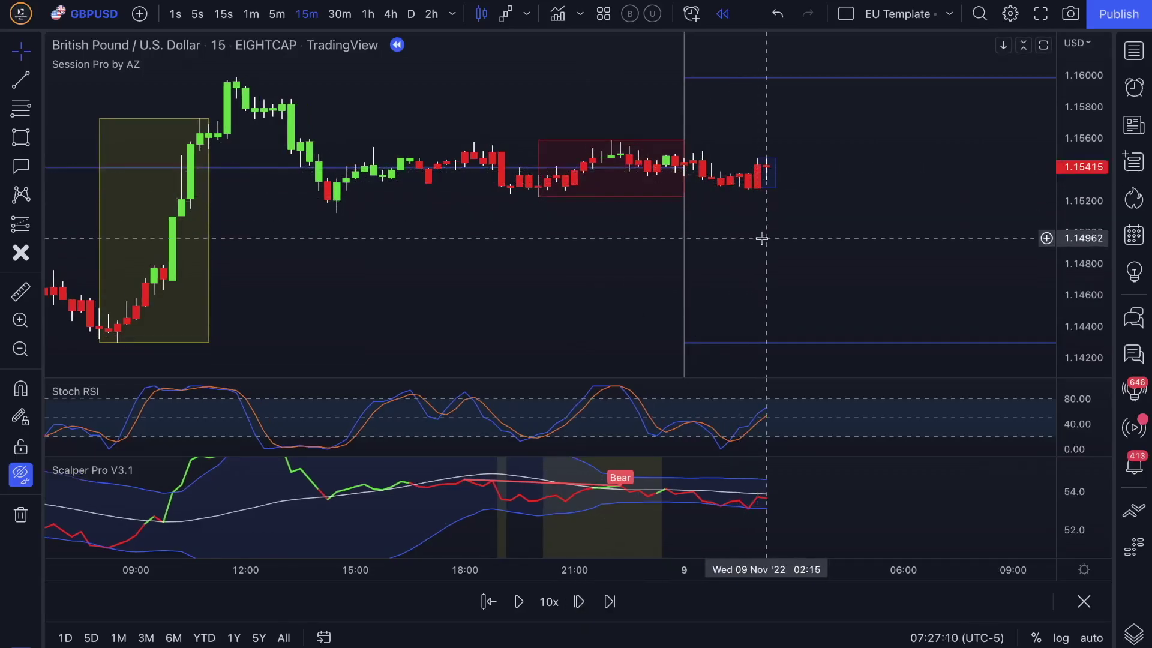
scroll(754, 238, "right", 1)
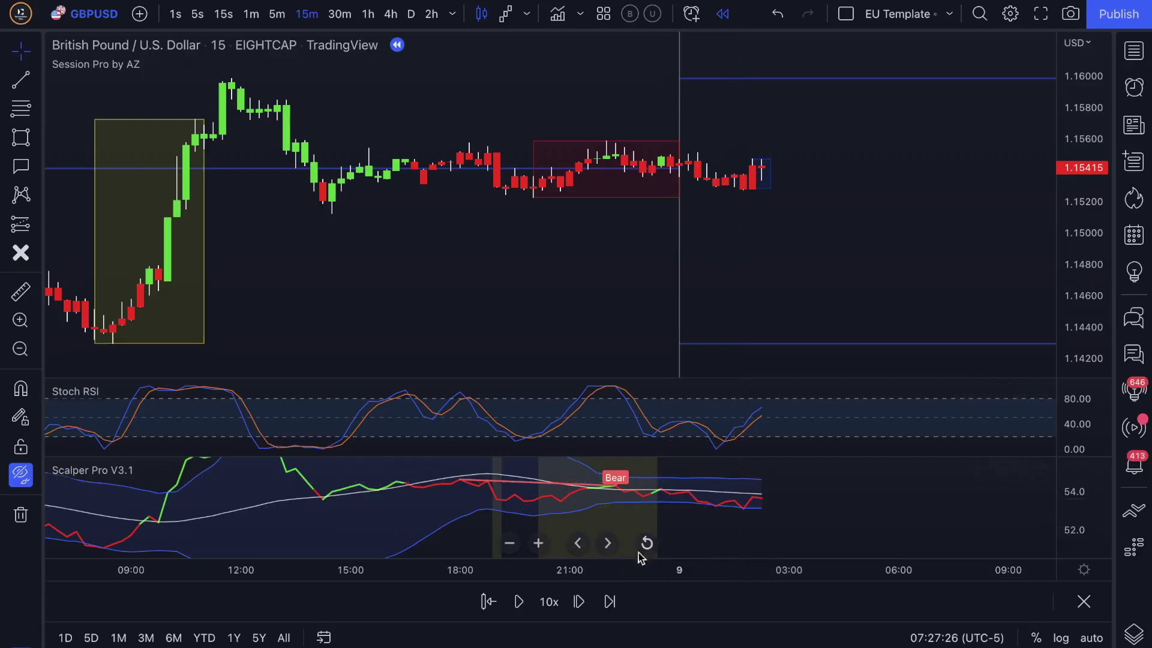
left_click(577, 604)
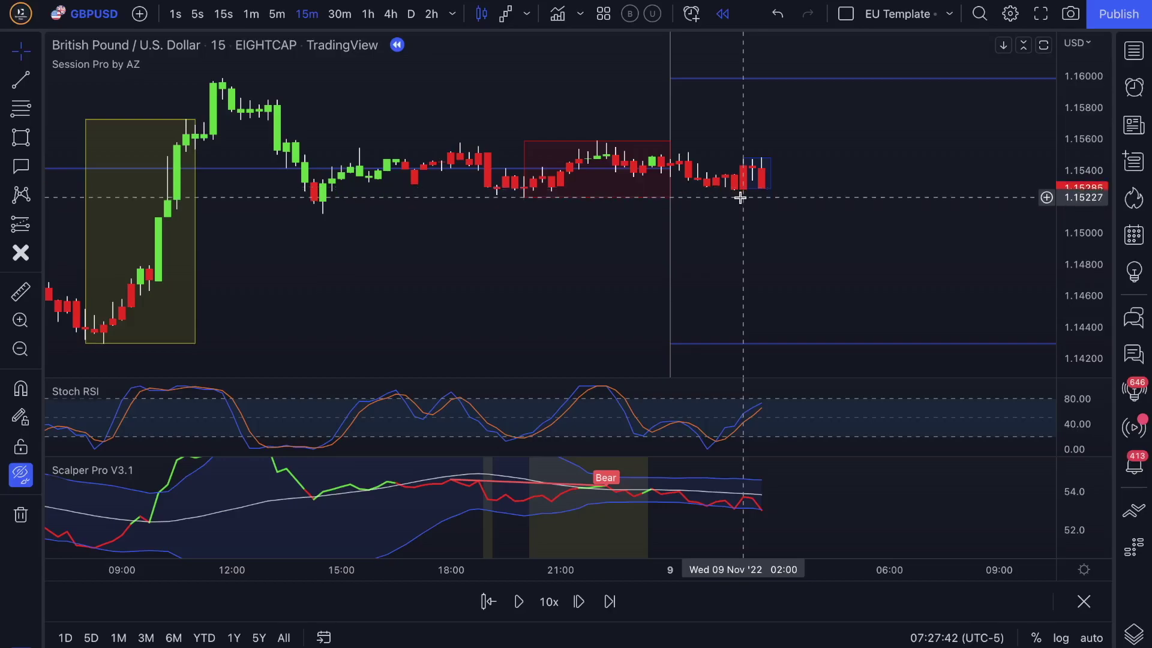
Stretch the price scale around the Asia range and advance the replay to the 02:45 candle.
left_click_drag(1072, 332, 1073, 282)
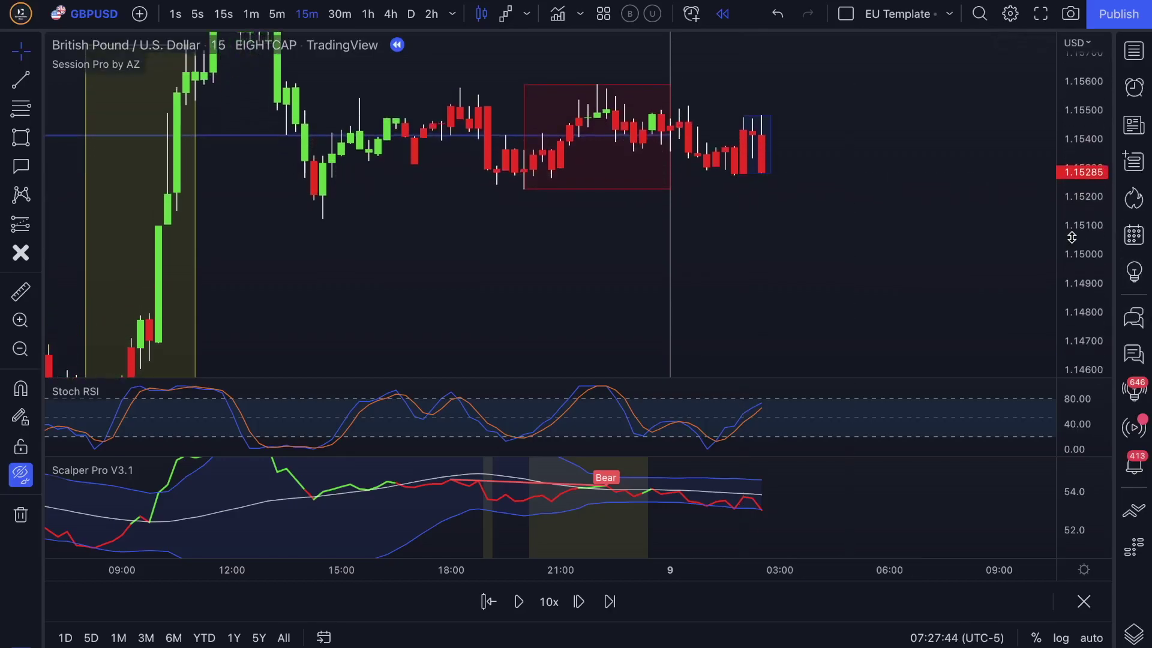
left_click_drag(949, 252, 941, 296)
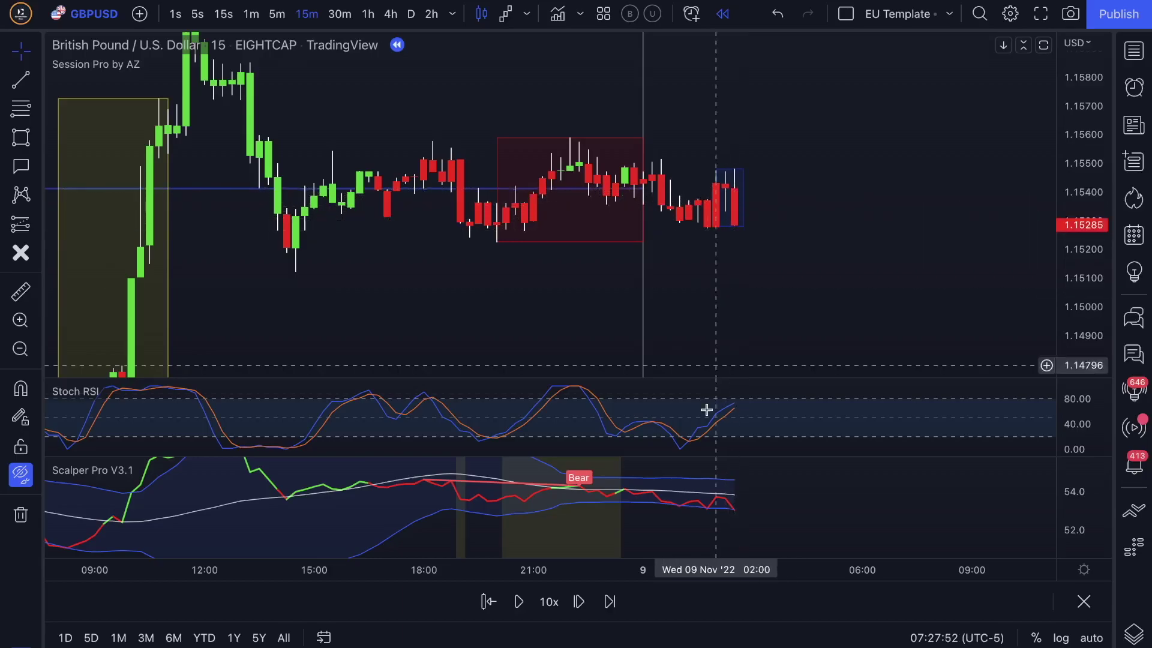
left_click(577, 599)
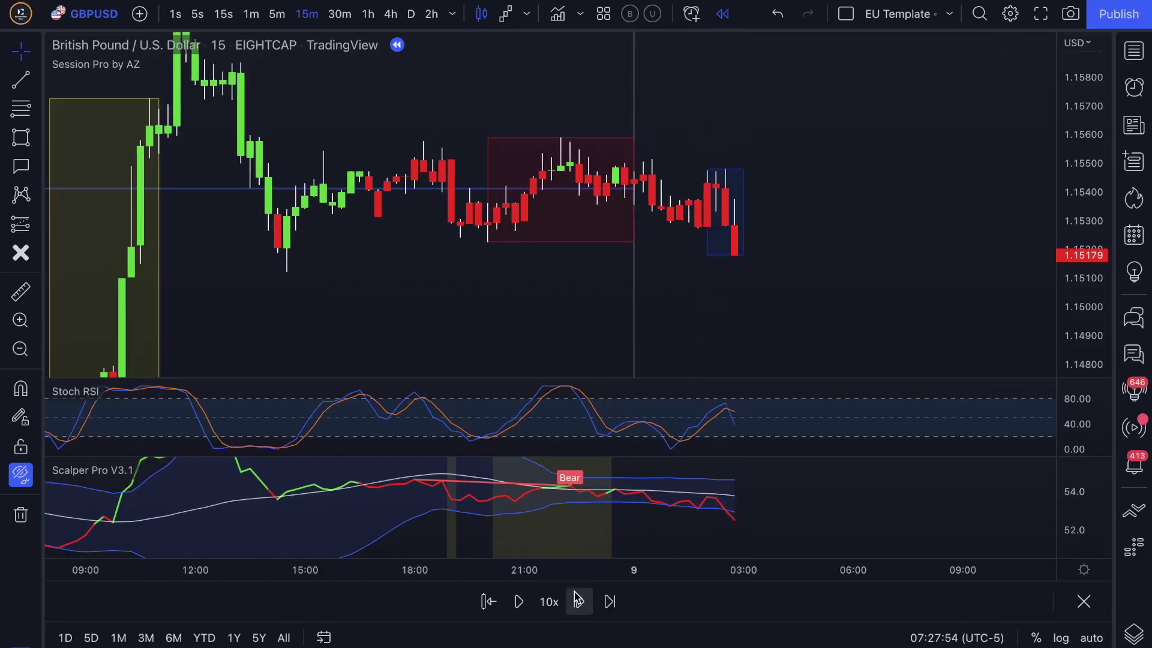
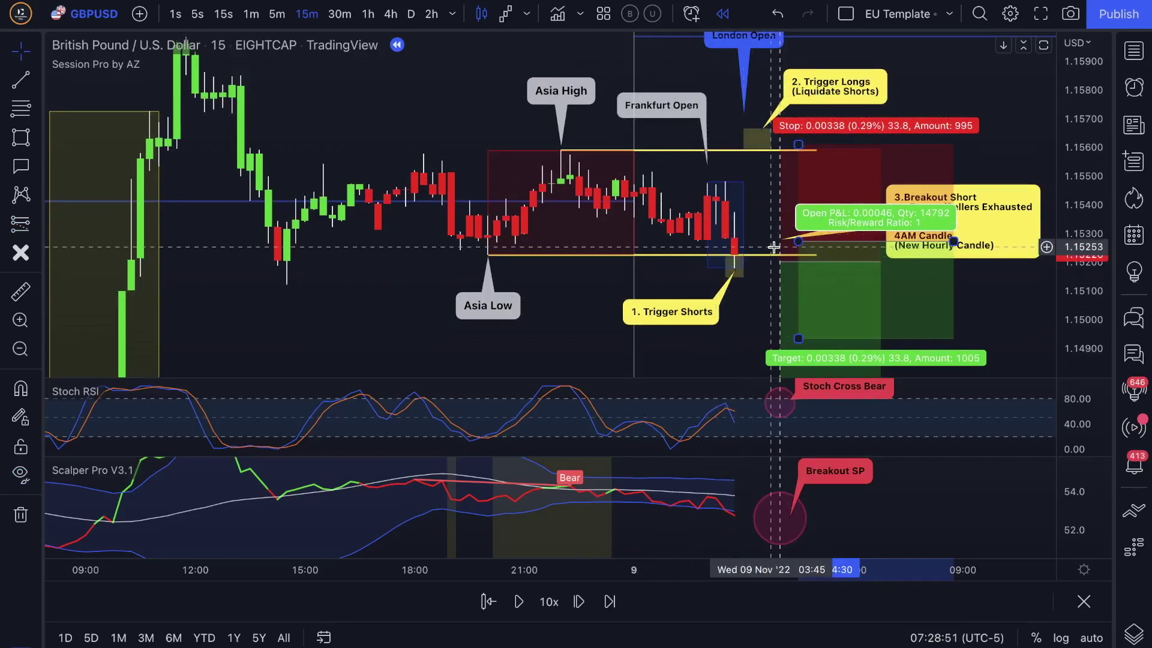
Hide all drawings and advance the replay candle by candle to 03:15.
left_click(19, 474)
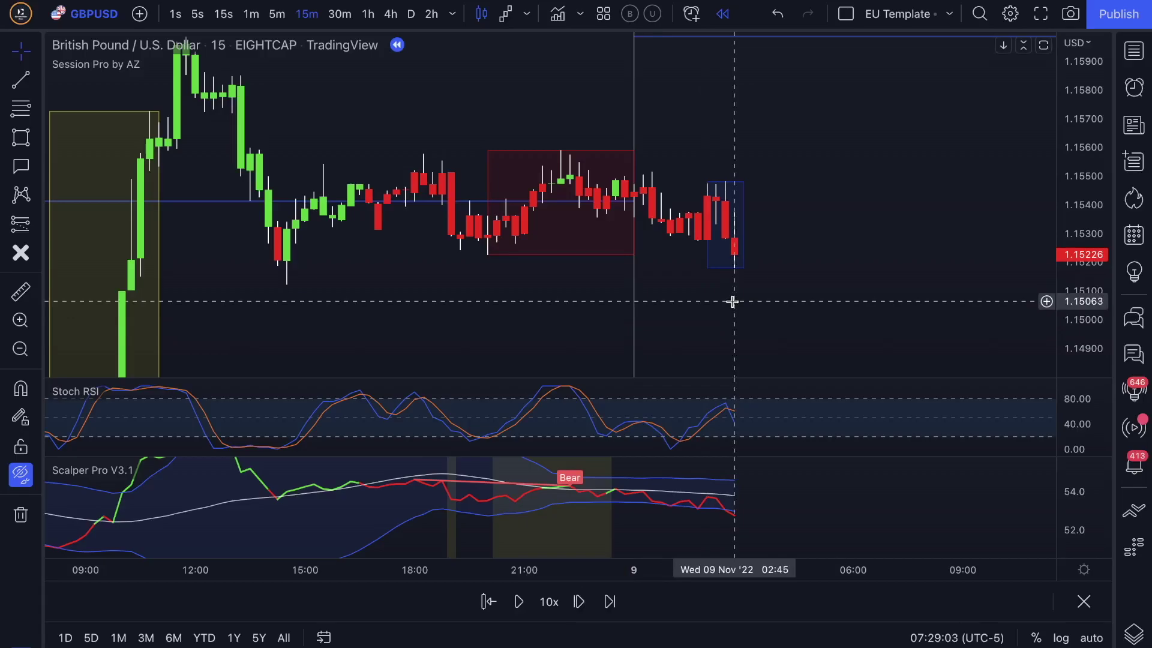
left_click(581, 612)
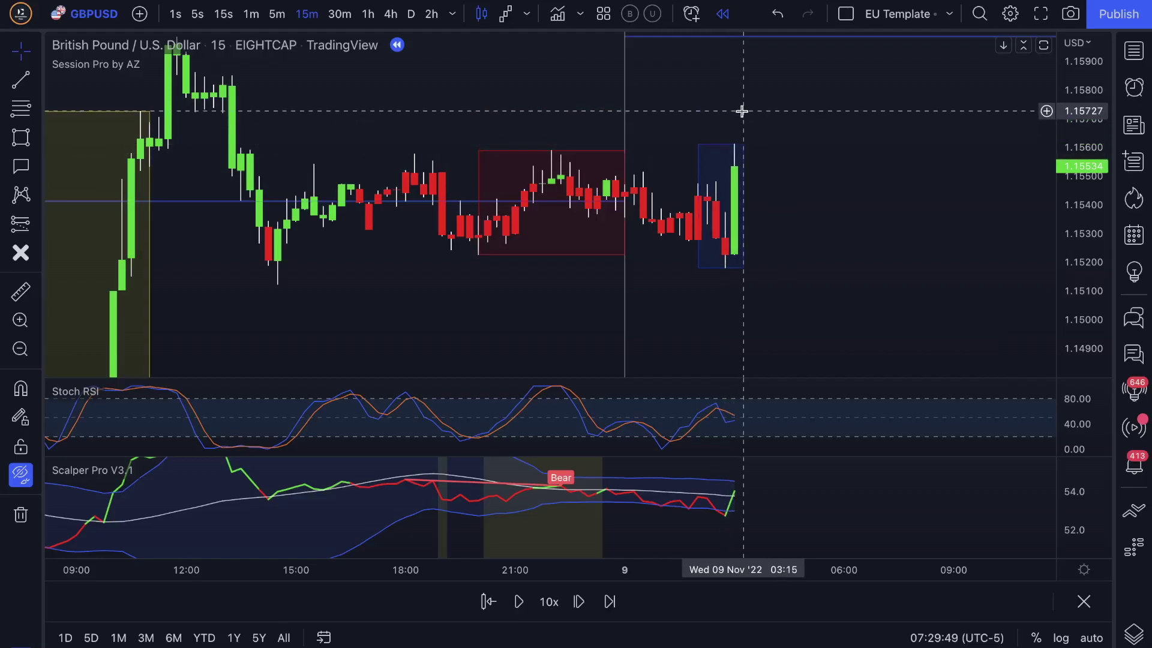
left_click(571, 606)
left_click(571, 608)
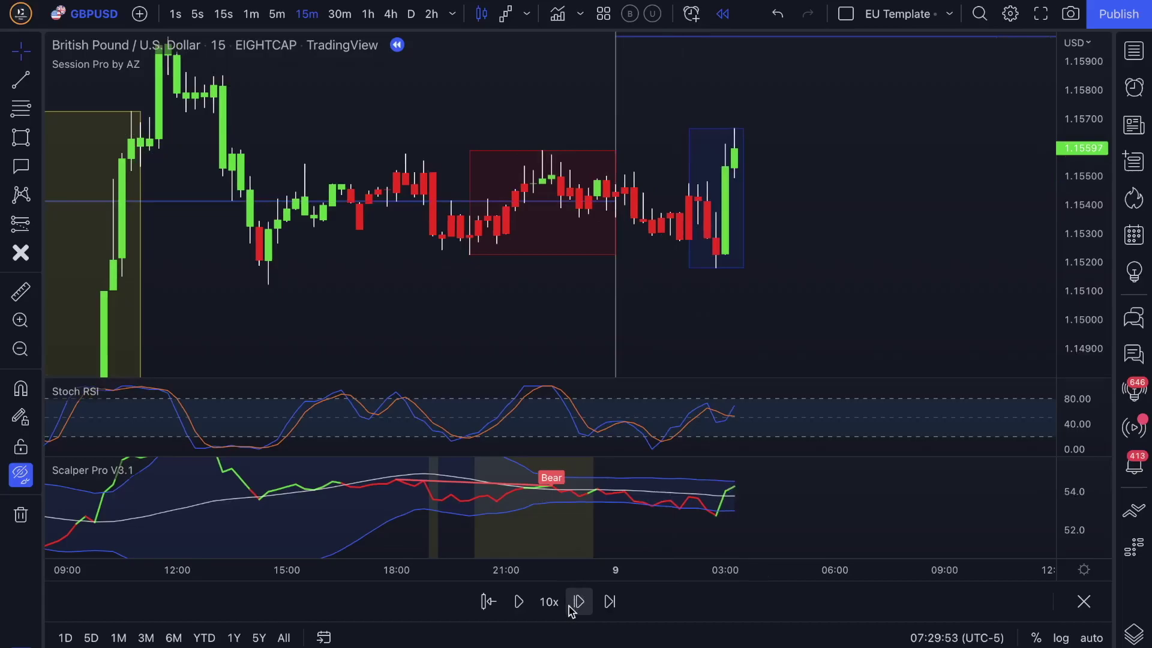
Advance the replay candle by candle from 03:15 to the 04:00 breakout candle.
left_click(572, 603)
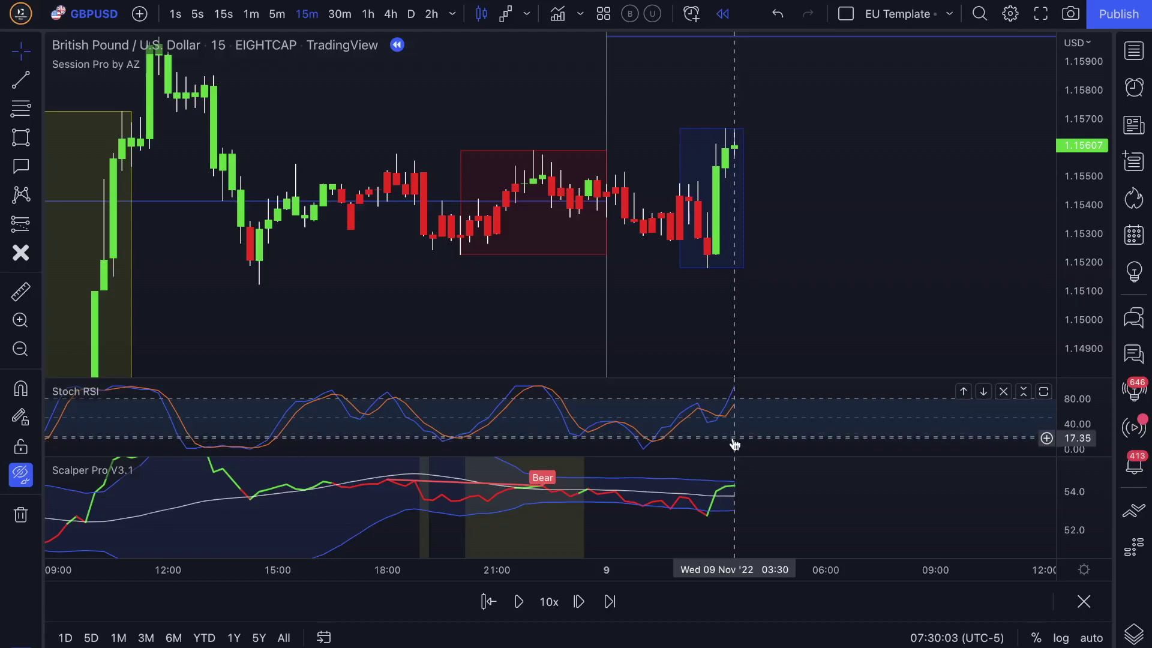
left_click(577, 603)
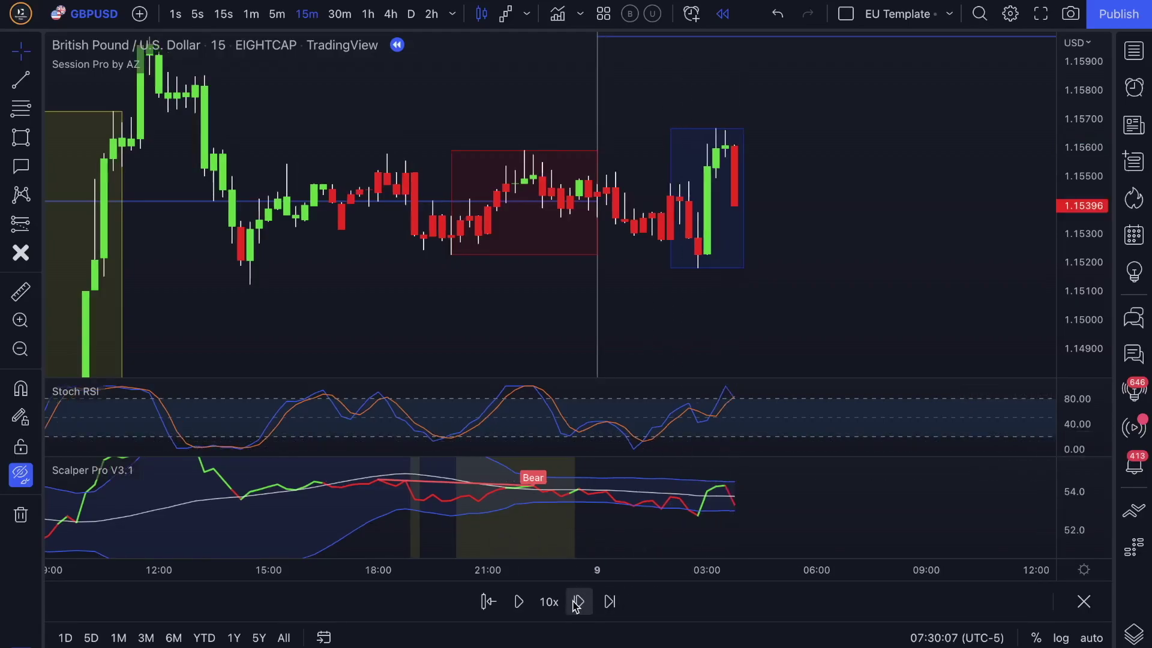
left_click(577, 603)
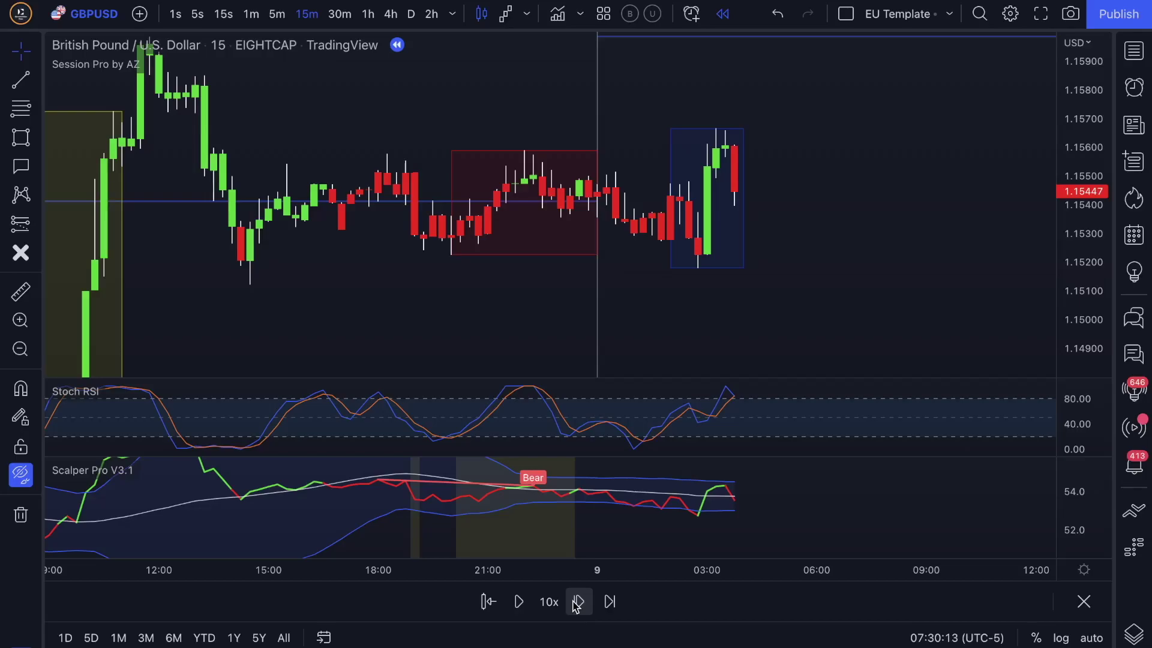
left_click(577, 603)
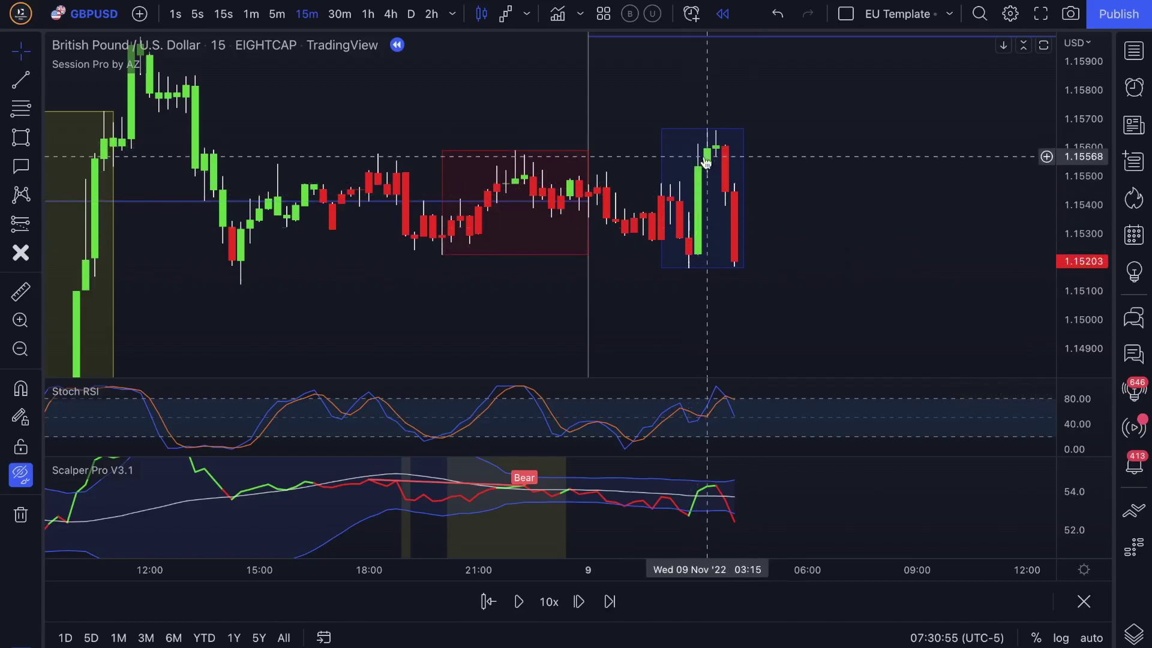
Show all drawings on the chart again, including the Asia range, trigger and breakout annotations.
left_click(21, 474)
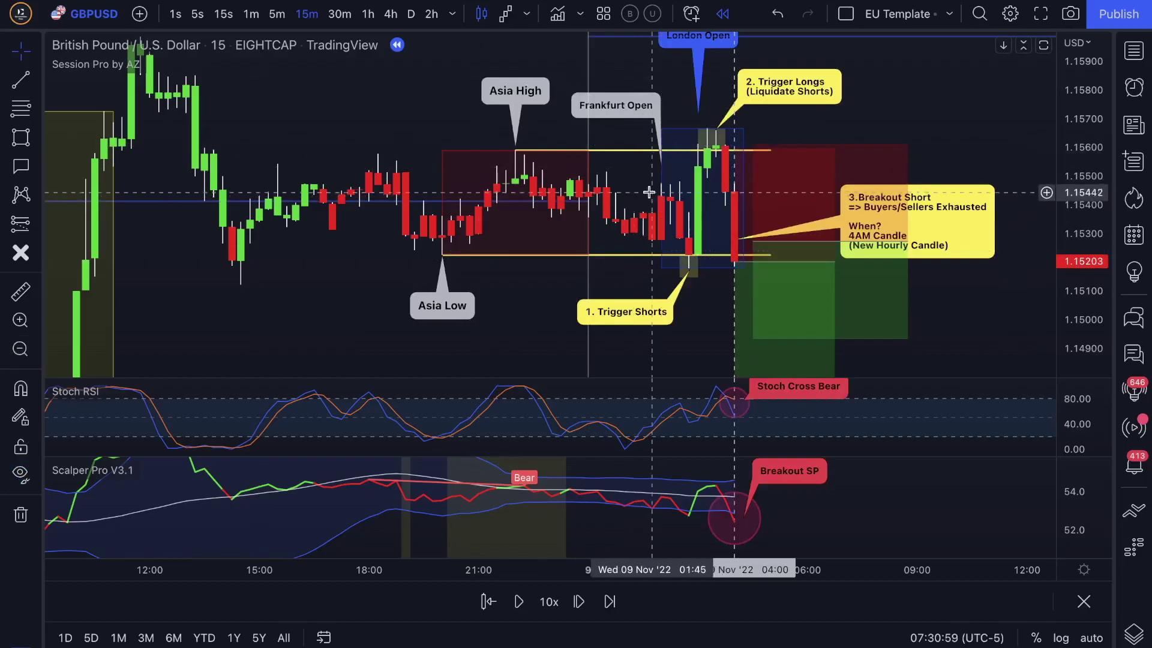
left_click_drag(639, 174, 604, 200)
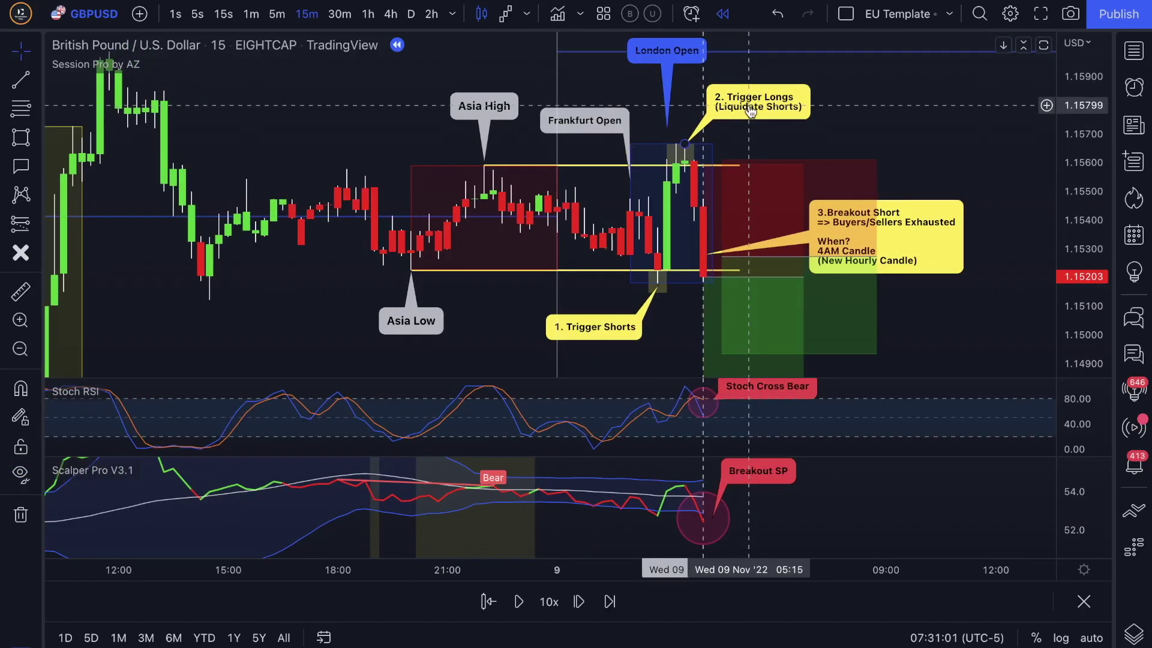
left_click(663, 279)
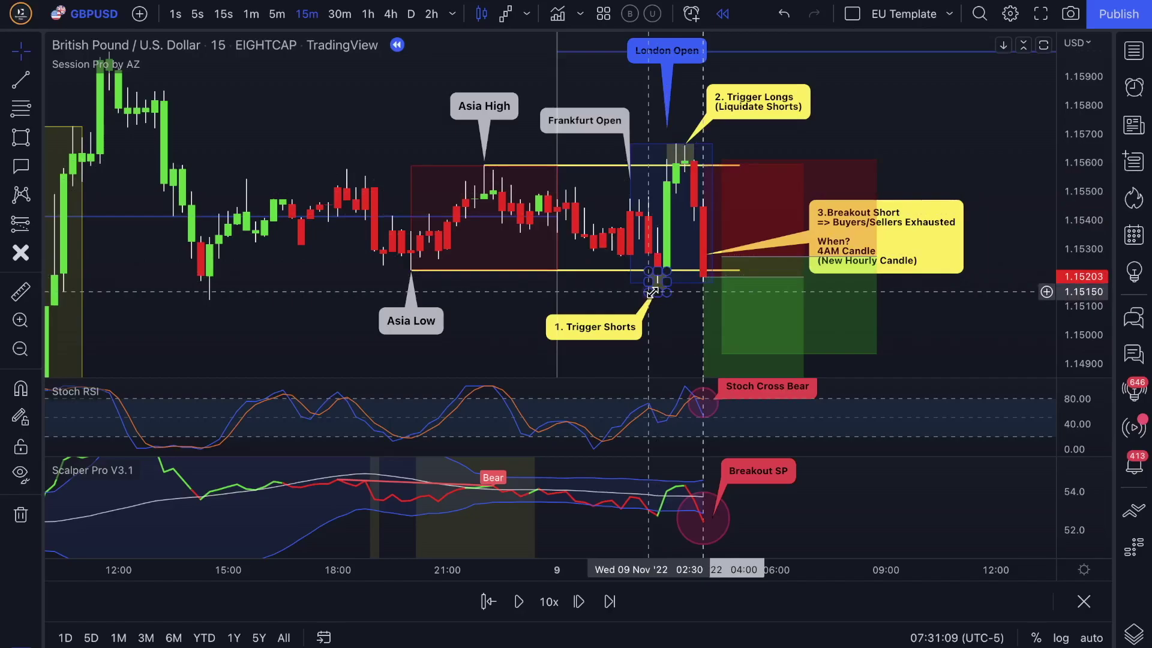
left_click(607, 277)
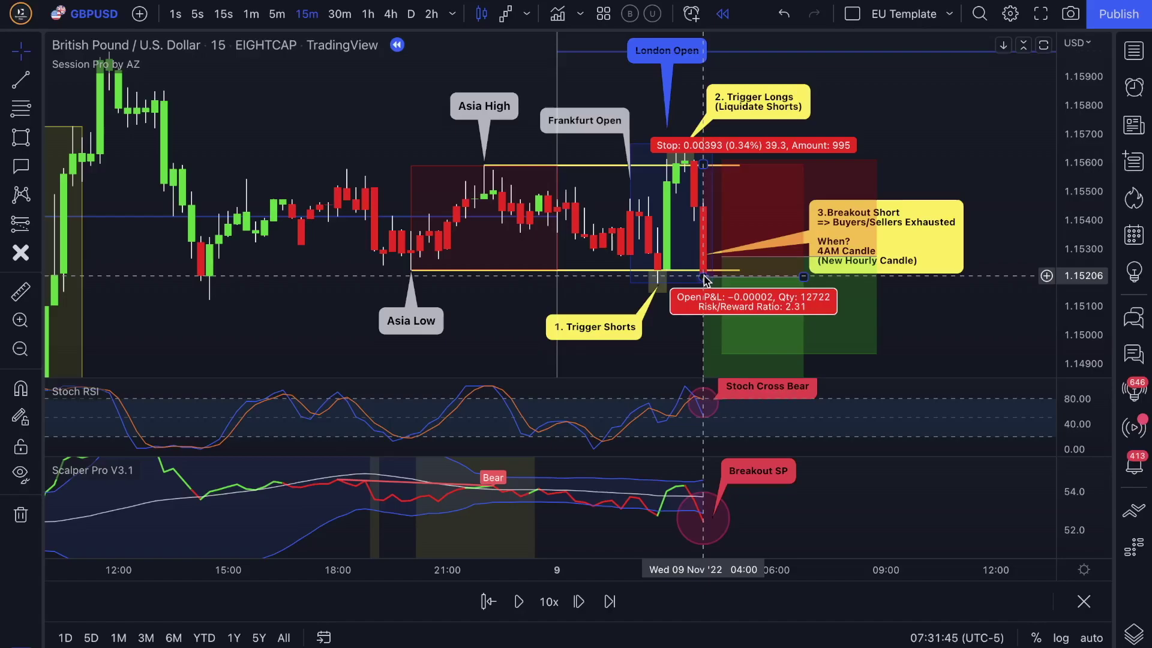
Compress the price scale and examine the short position's target against the previous day's low on Tue 08 Nov '22.
scroll(684, 306, "down", 2)
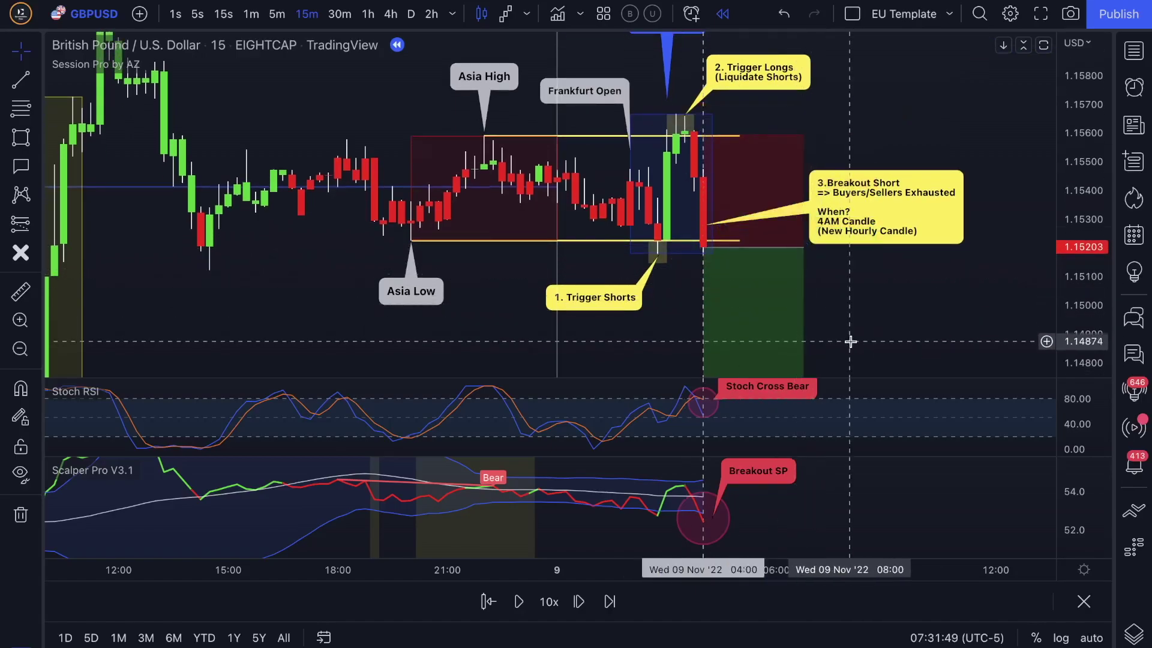
scroll(850, 311, "down", 3)
left_click_drag(866, 291, 862, 270)
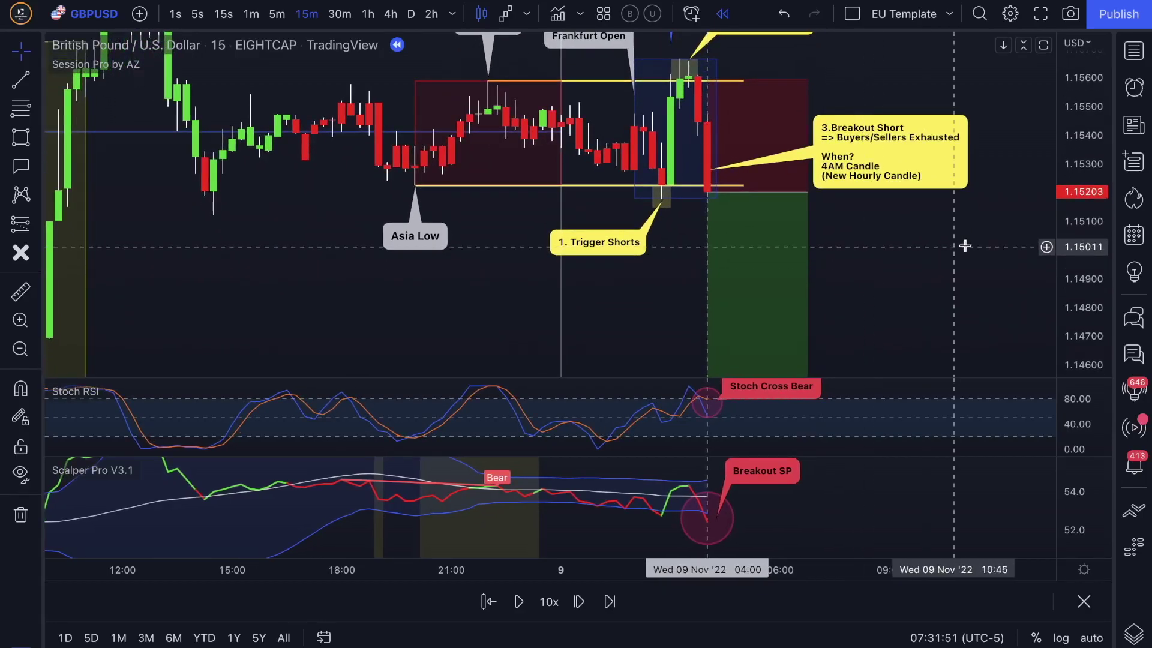
left_click_drag(1074, 222, 1070, 292)
left_click_drag(959, 290, 953, 276)
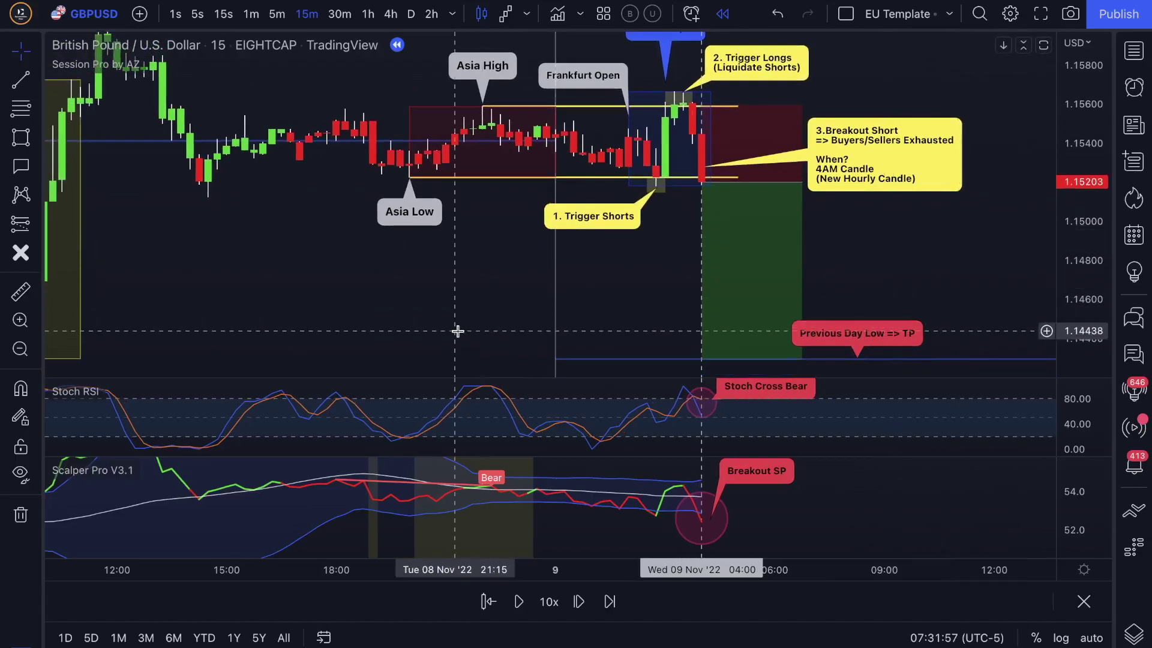
left_click_drag(456, 329, 528, 322)
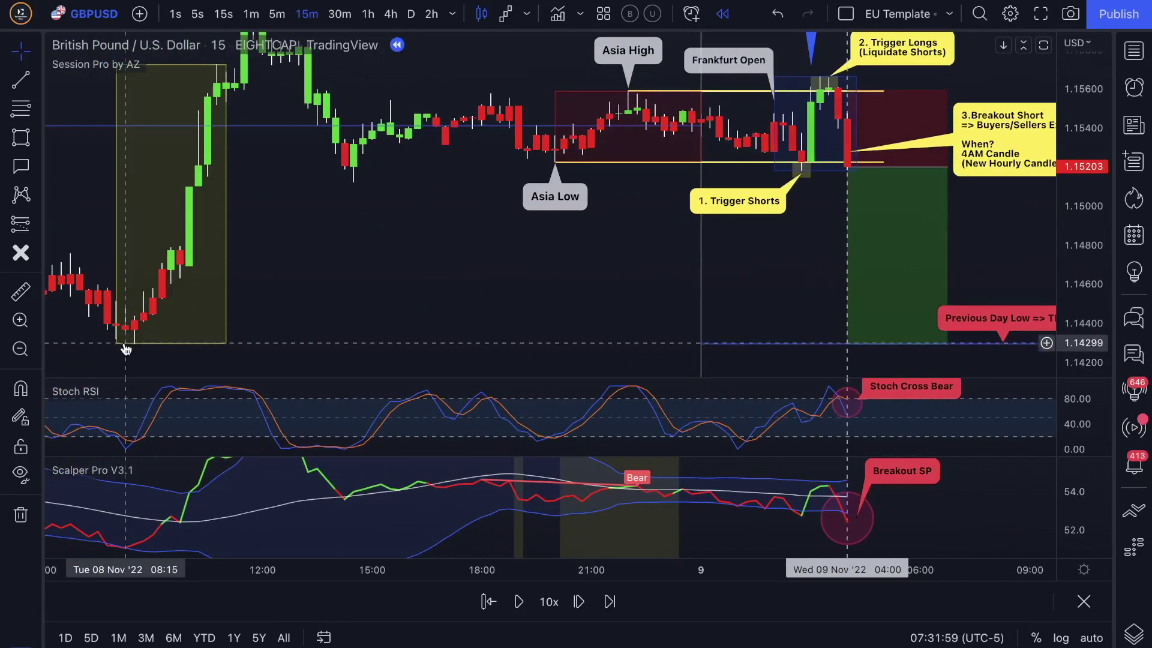
scroll(672, 372, "right", 5)
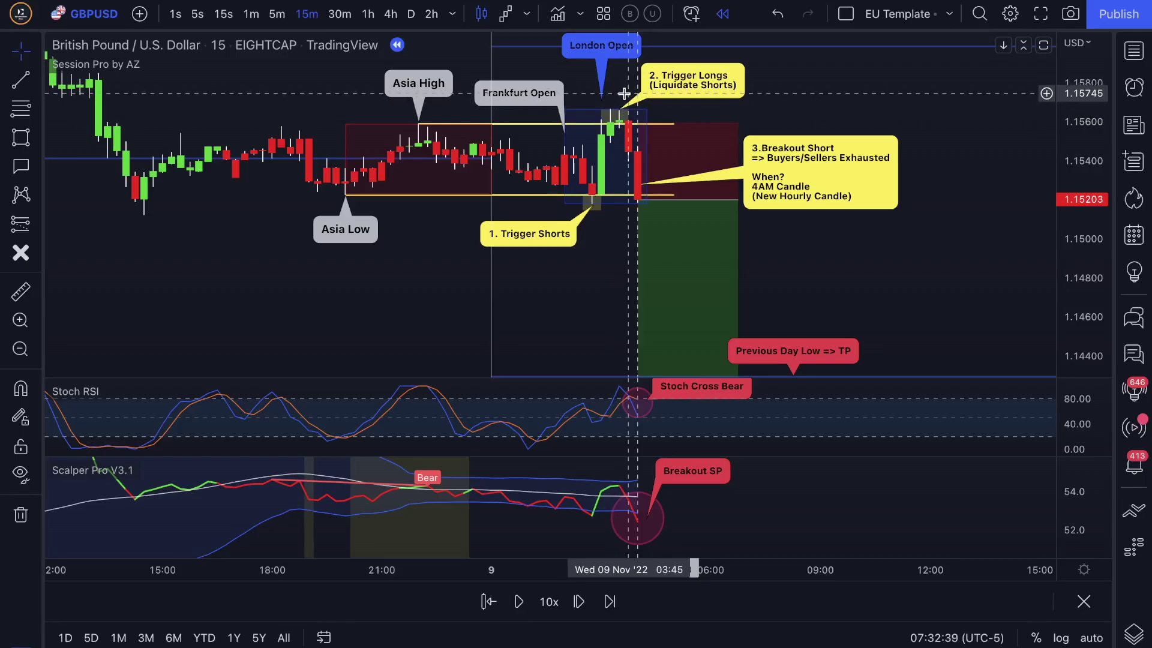
Advance the replay candle by candle from the 04:00 breakout to 05:00, following the short position towards the previous day's low.
left_click(639, 140)
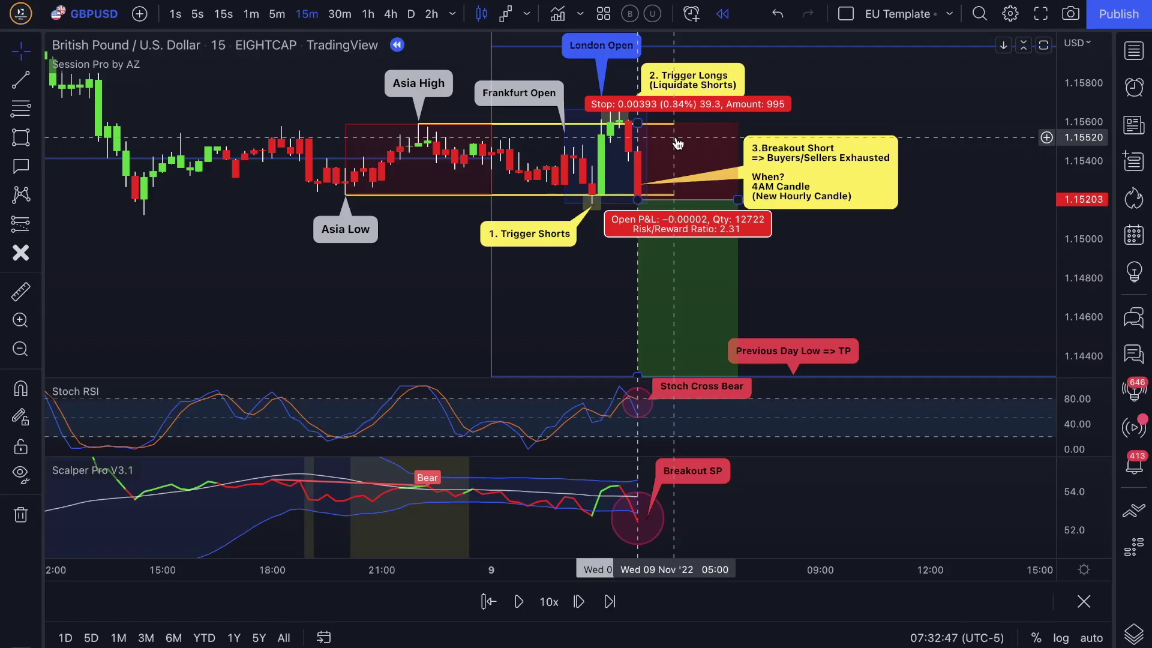
left_click(792, 334)
left_click_drag(802, 324, 756, 291)
left_click(647, 219)
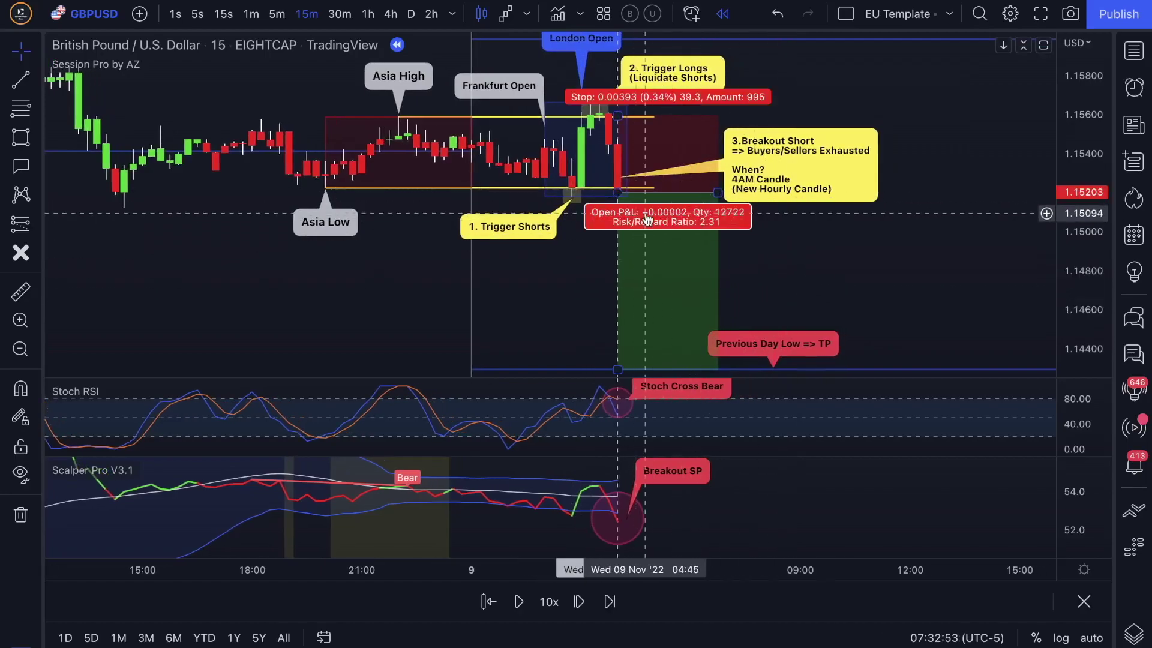
left_click(575, 602)
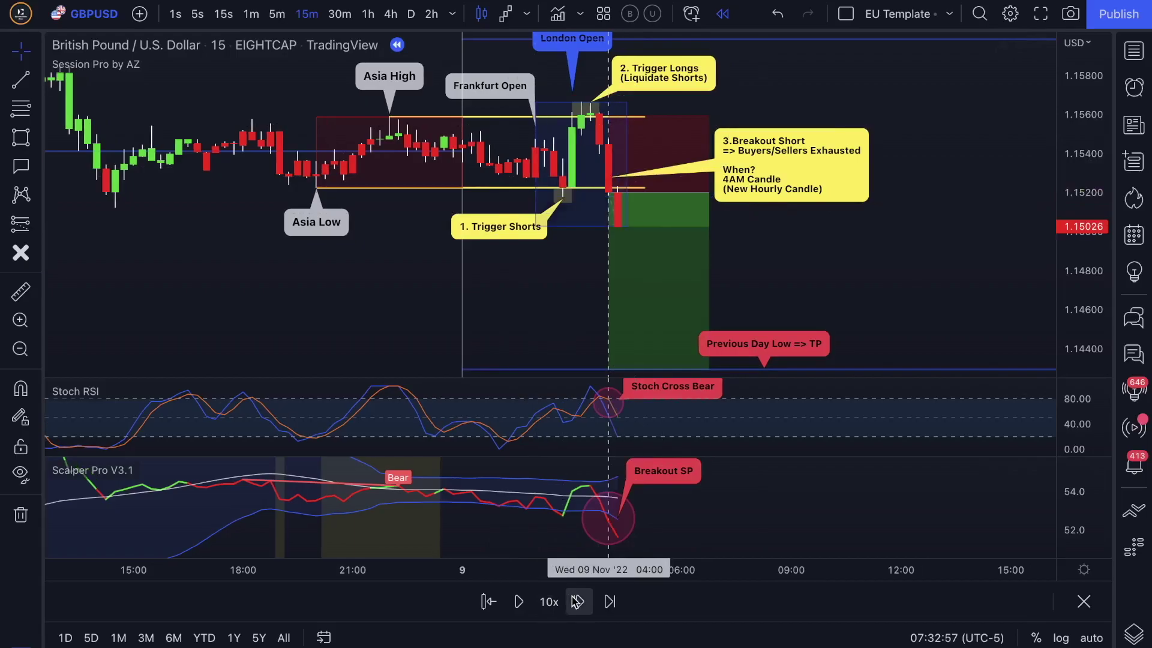
left_click(575, 602)
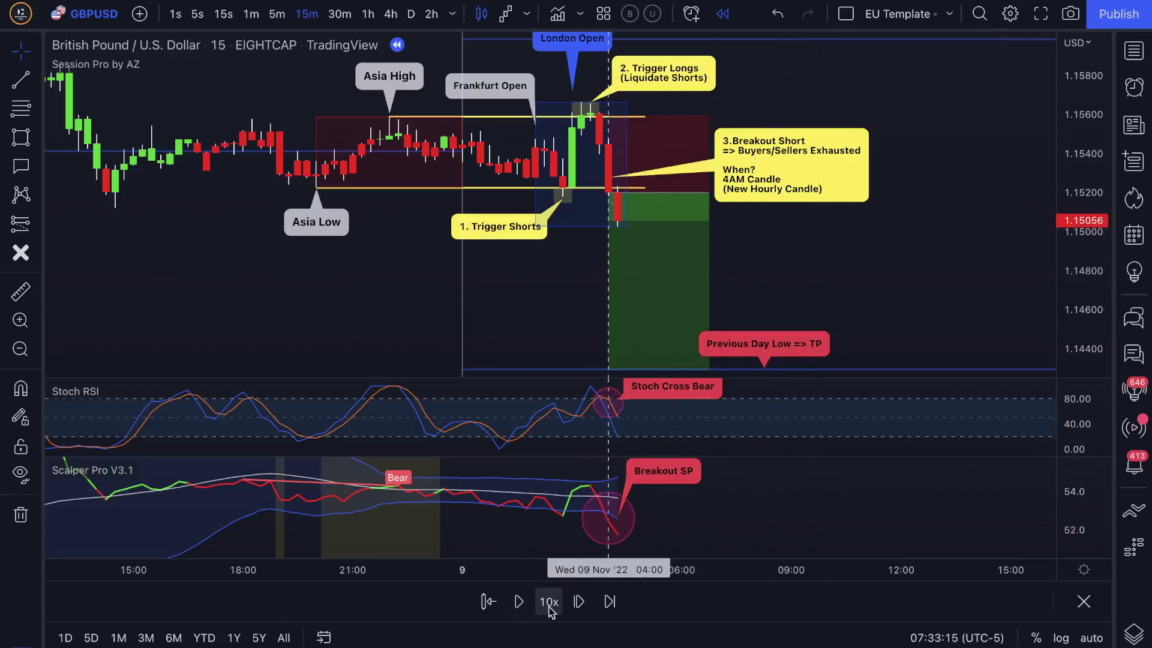
left_click(579, 603)
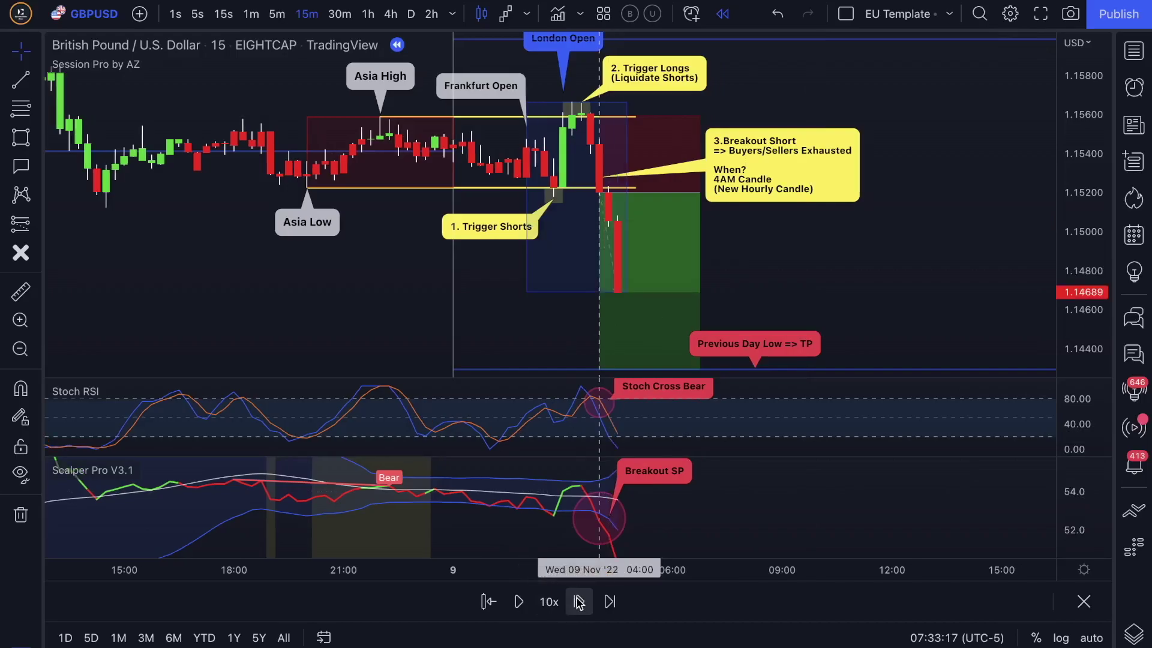
left_click(579, 603)
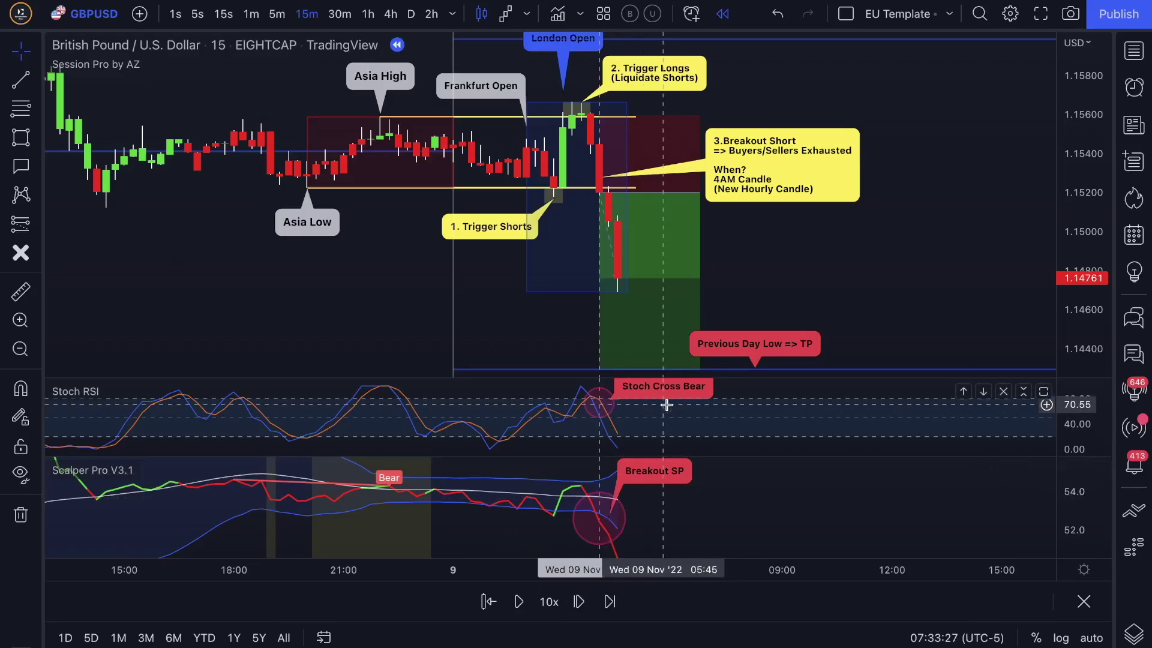
left_click(575, 600)
left_click(575, 600)
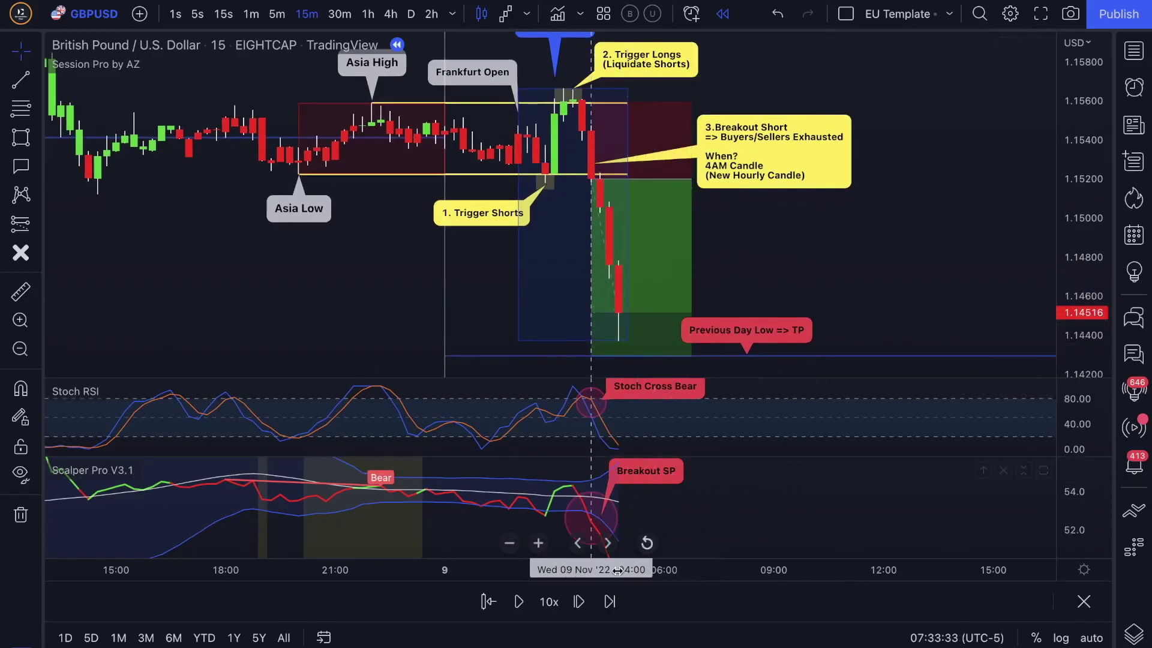
left_click(582, 605)
Advance the replay candle by candle from 05:00 to the latest 07:30 candle.
left_click_drag(791, 288, 806, 193)
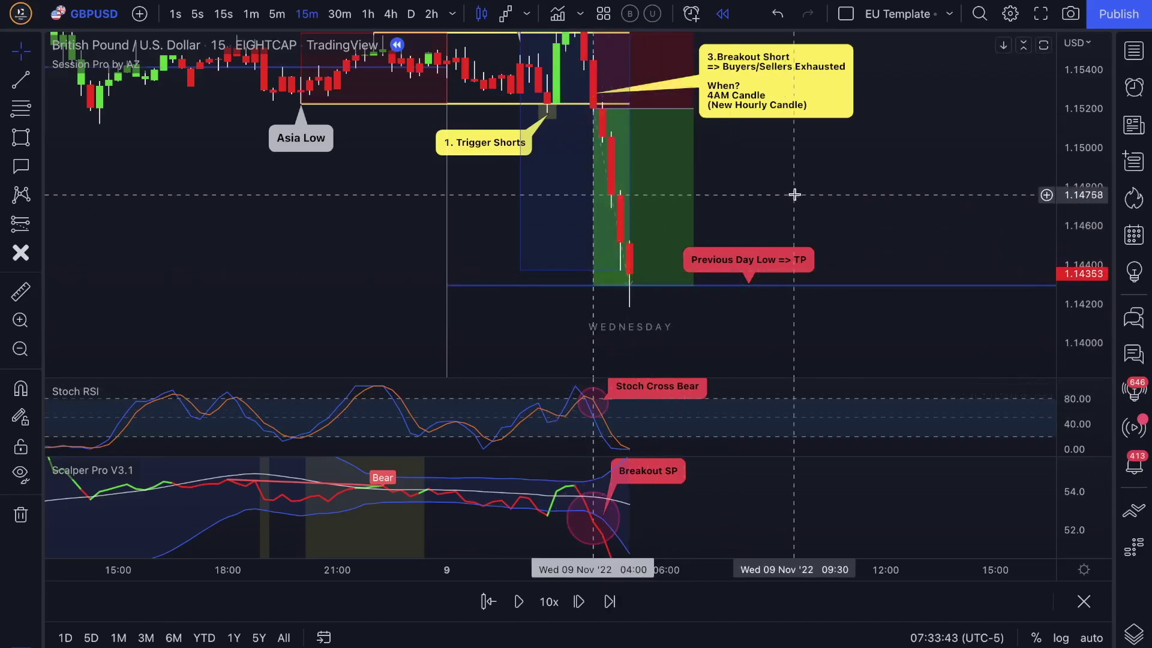
left_click_drag(798, 193, 744, 339)
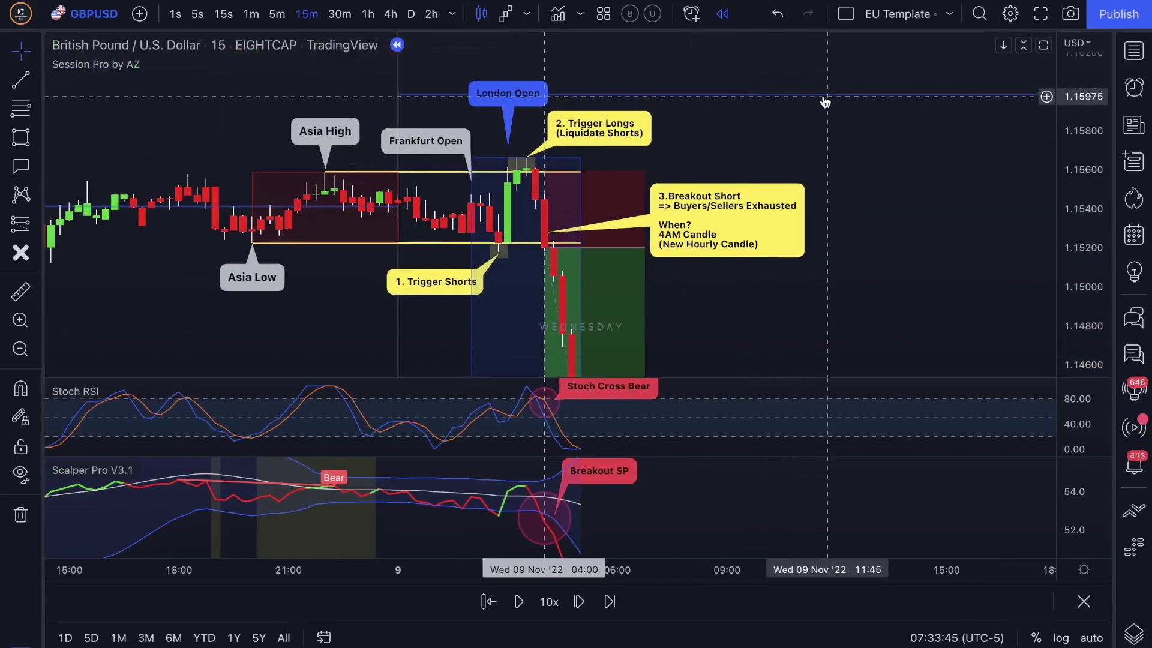
left_click_drag(833, 144, 836, 71)
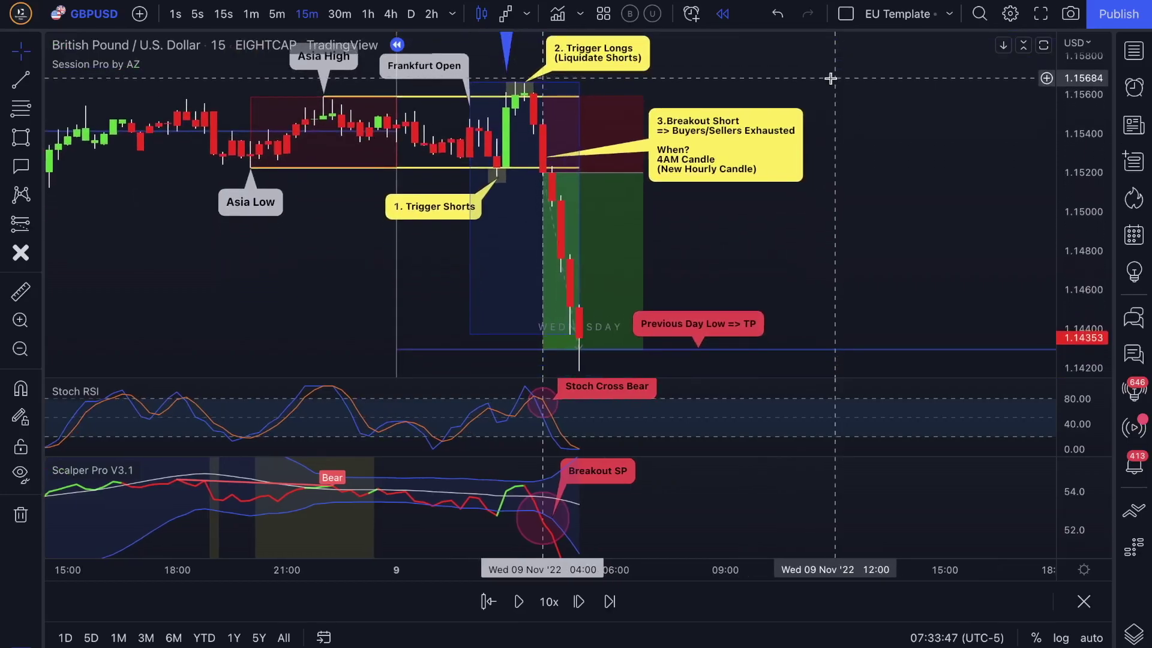
left_click_drag(771, 202, 781, 203)
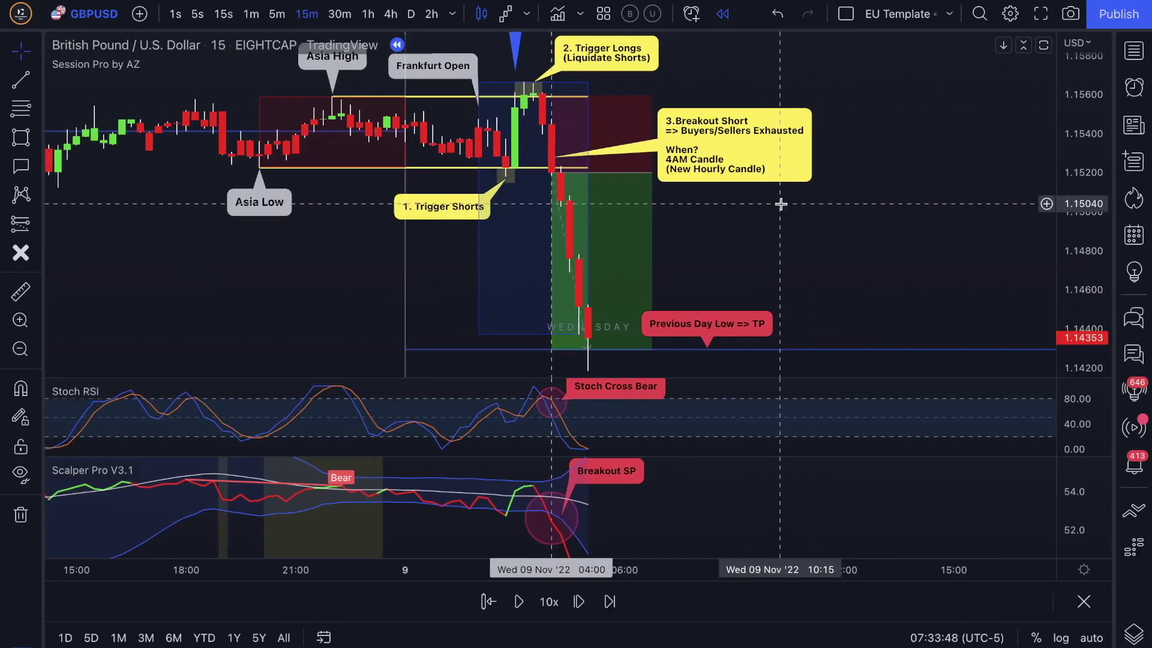
left_click(579, 601)
left_click(579, 602)
left_click(579, 602)
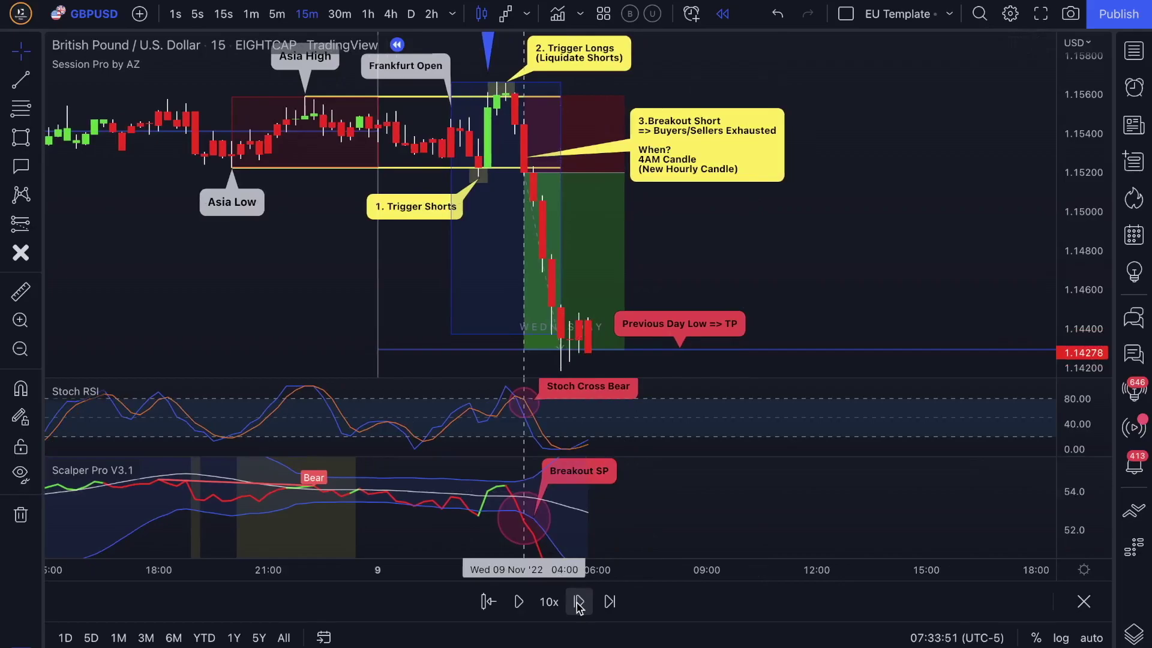
left_click(579, 602)
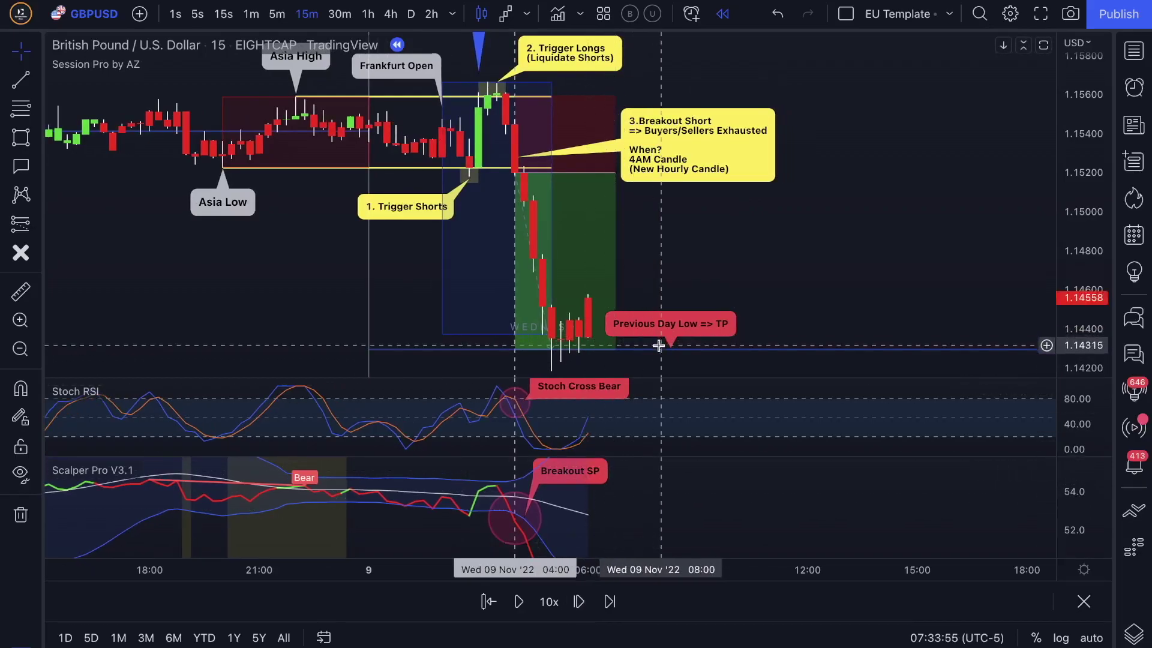
left_click(583, 597)
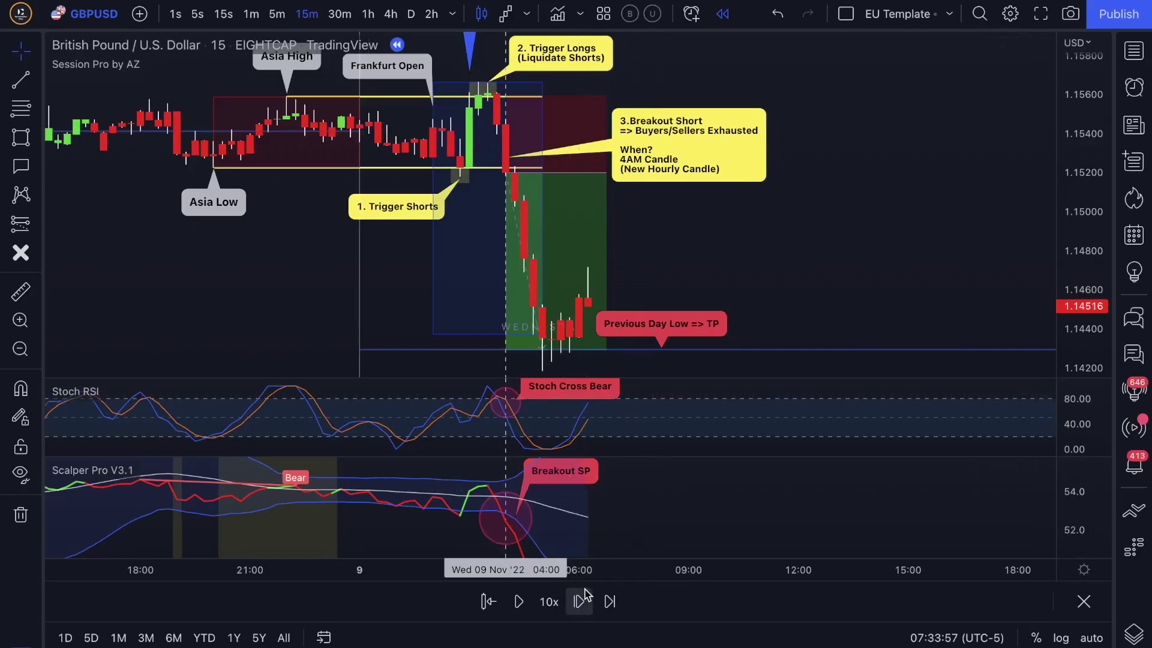
left_click(580, 602)
left_click(582, 600)
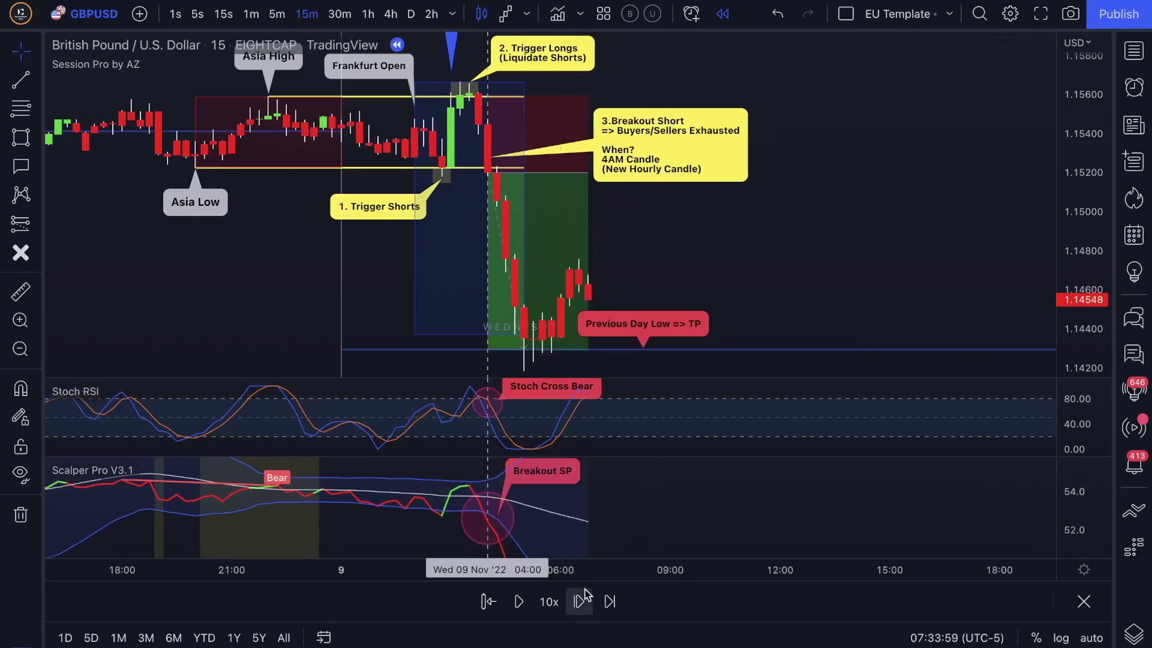
left_click(581, 600)
Move the "Previous Day Low => TP" label clear of the latest candles and review the completed short trade.
left_click_drag(730, 324, 563, 296)
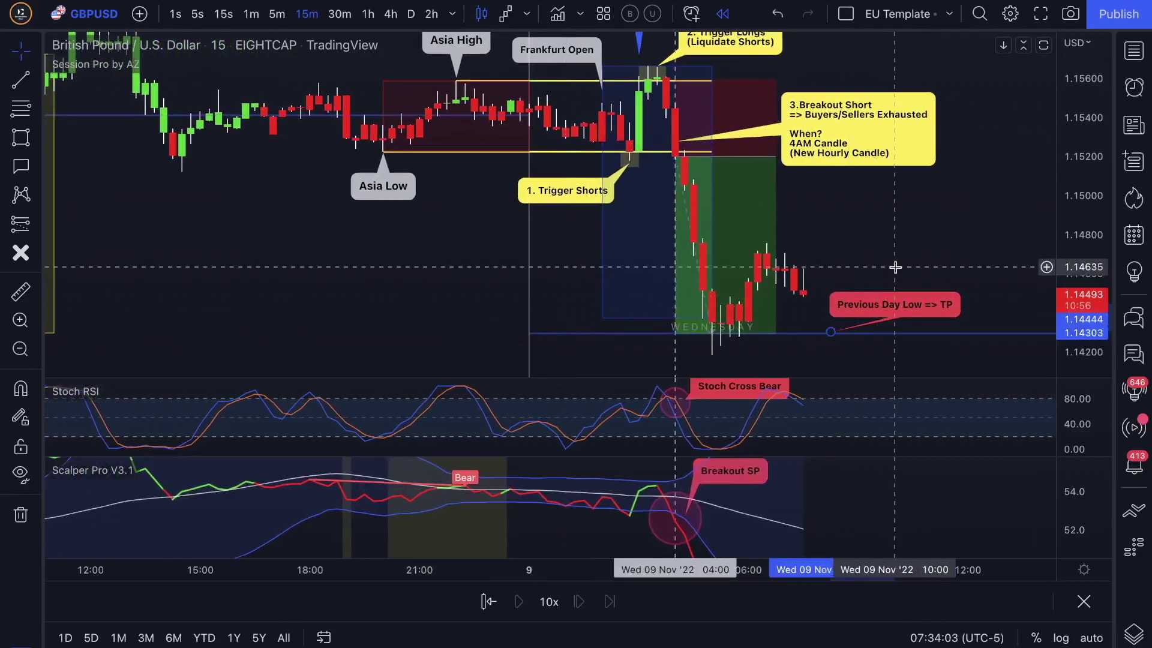
left_click_drag(915, 252, 839, 266)
left_click_drag(880, 221, 875, 262)
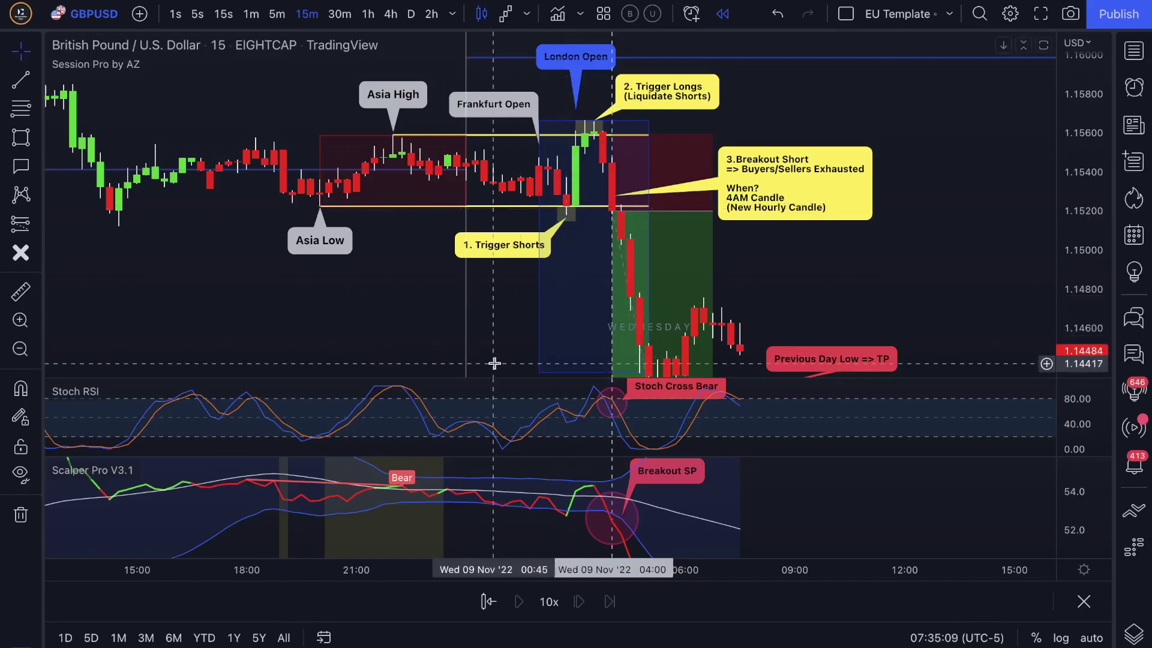
left_click_drag(493, 362, 493, 346)
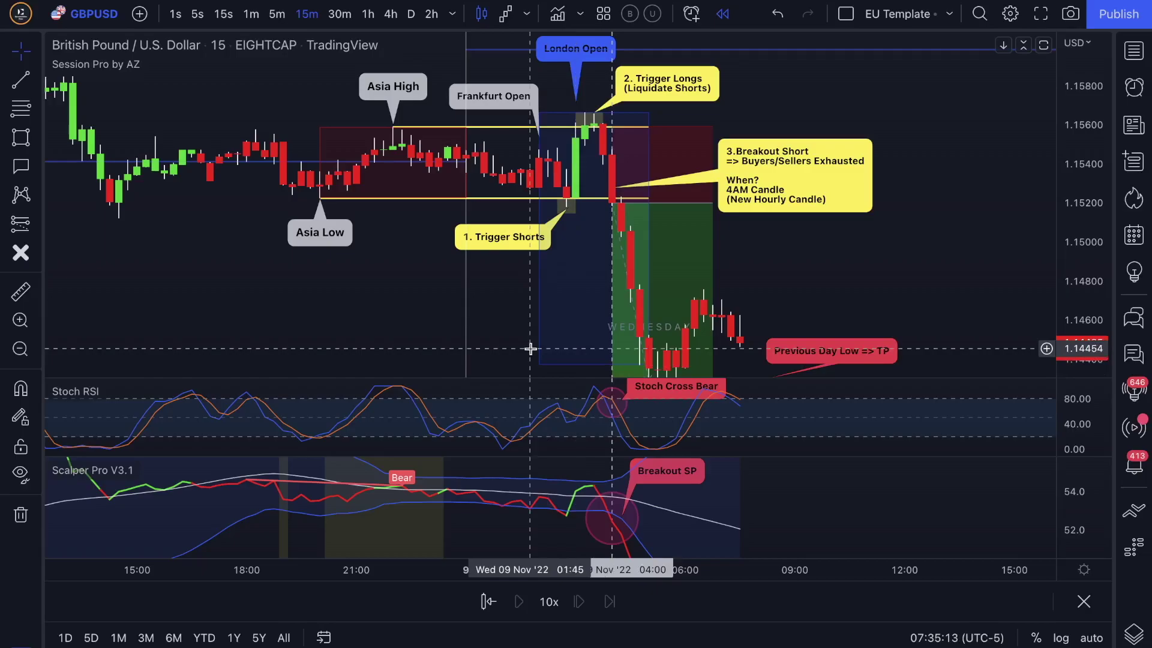
left_click_drag(452, 277, 449, 293)
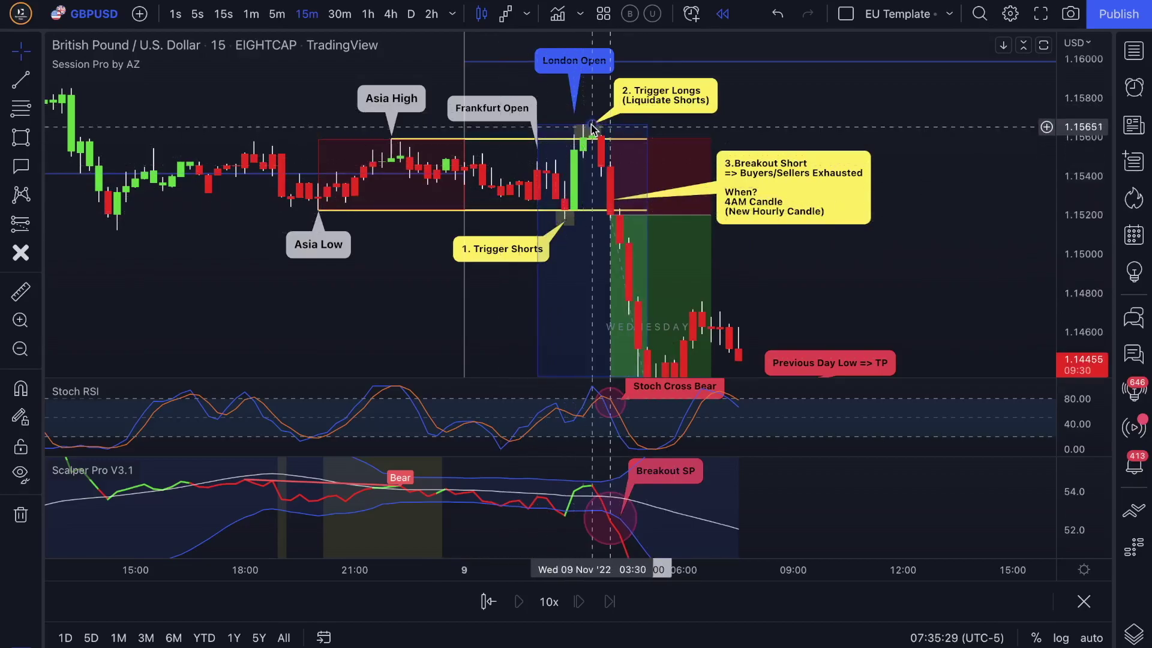
left_click_drag(772, 293, 779, 242)
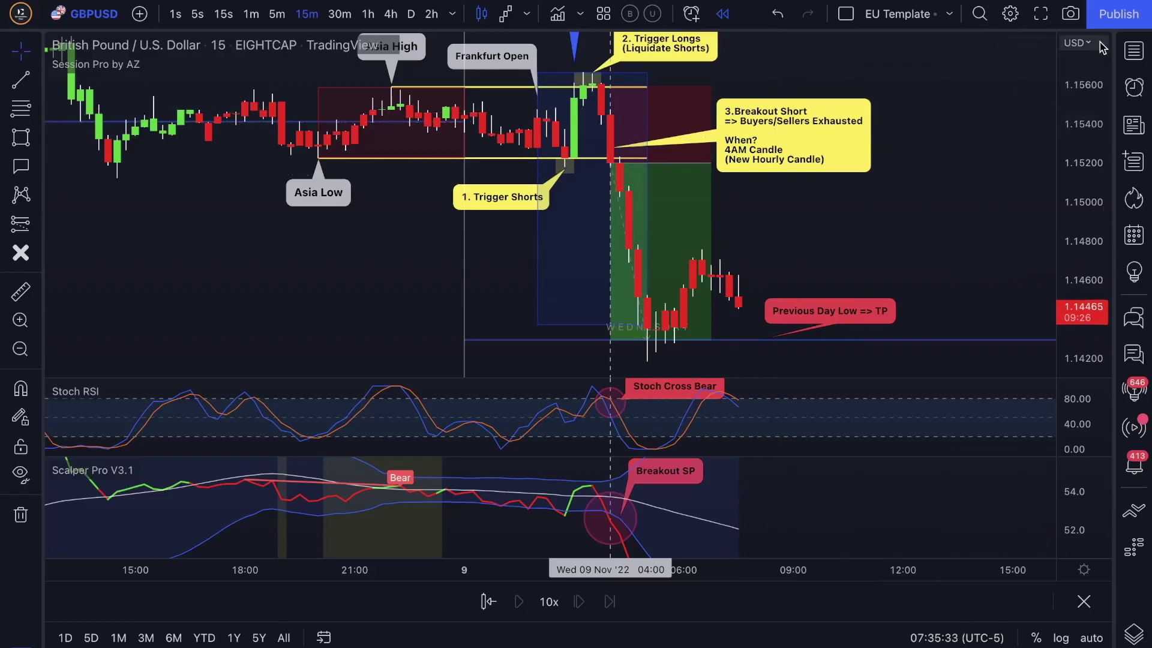
Switch the chart to GBPJPY from the watchlist and examine its Asia range on Tue 08 Nov '22.
left_click(1137, 60)
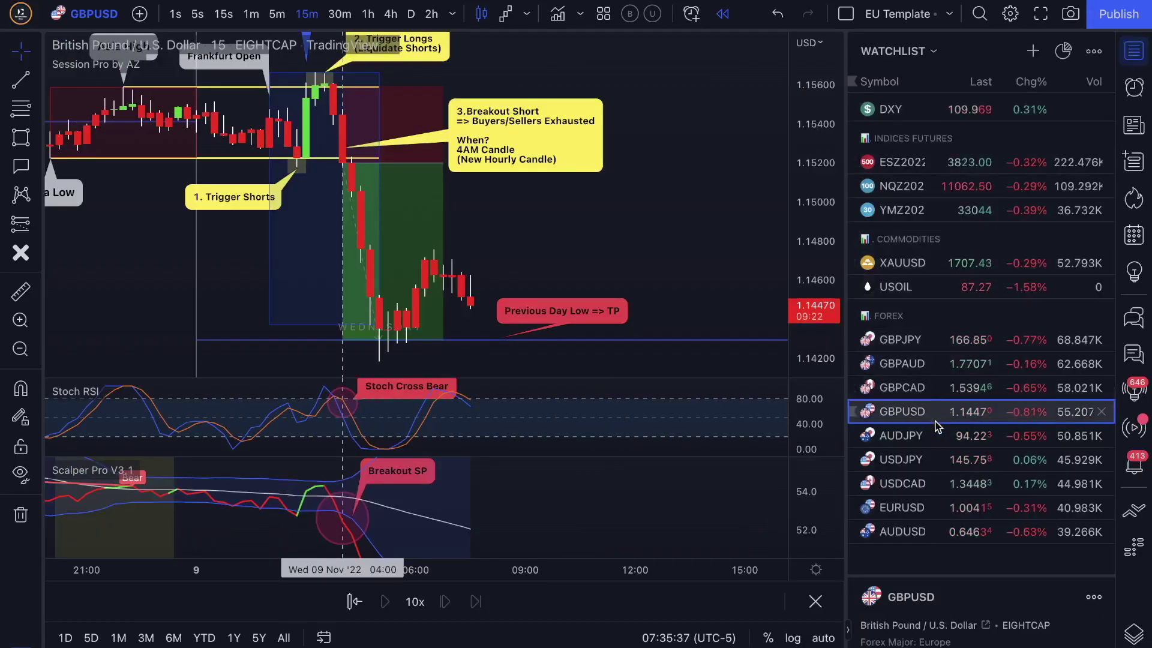
left_click(955, 340)
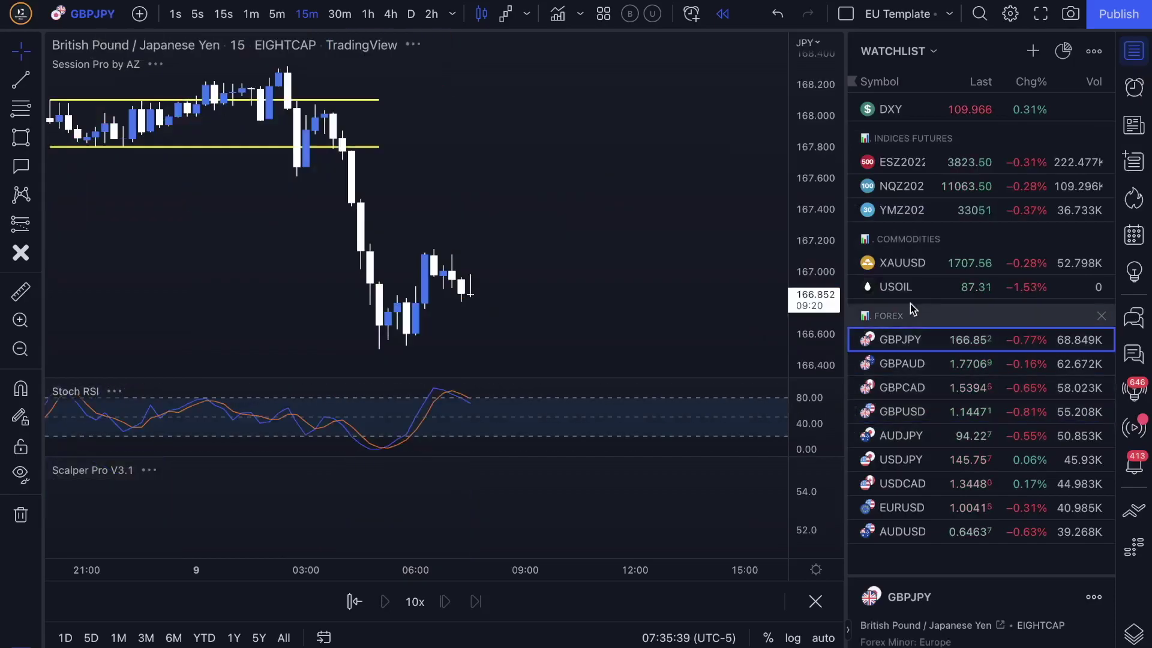
left_click_drag(532, 216, 753, 221)
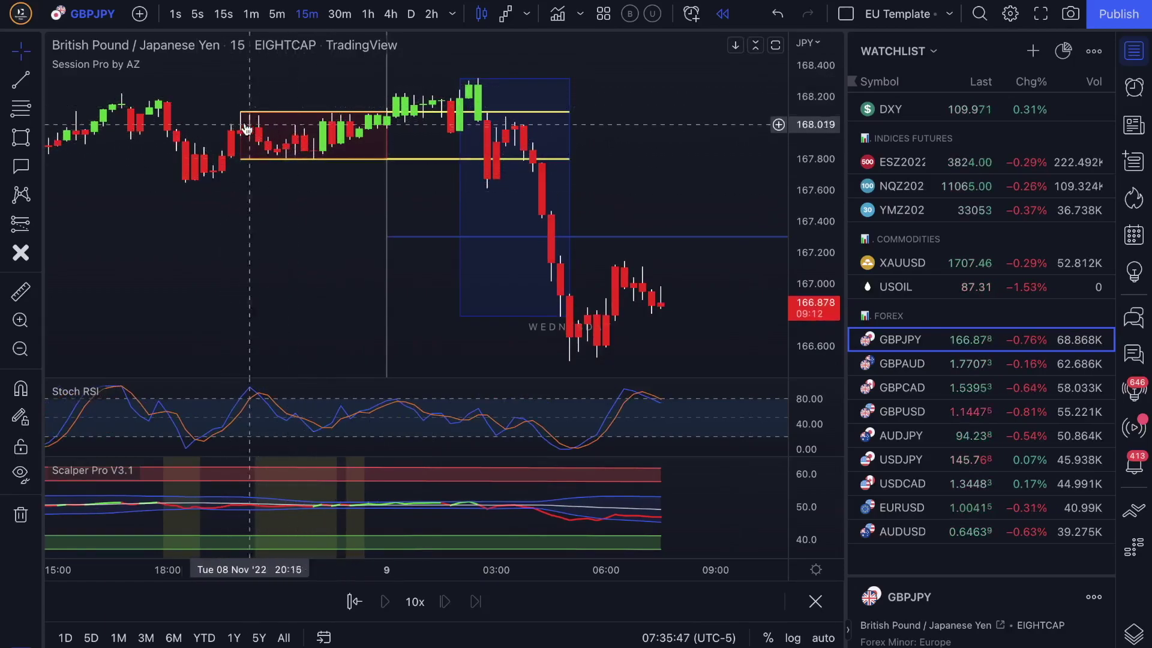
left_click_drag(195, 204, 366, 187)
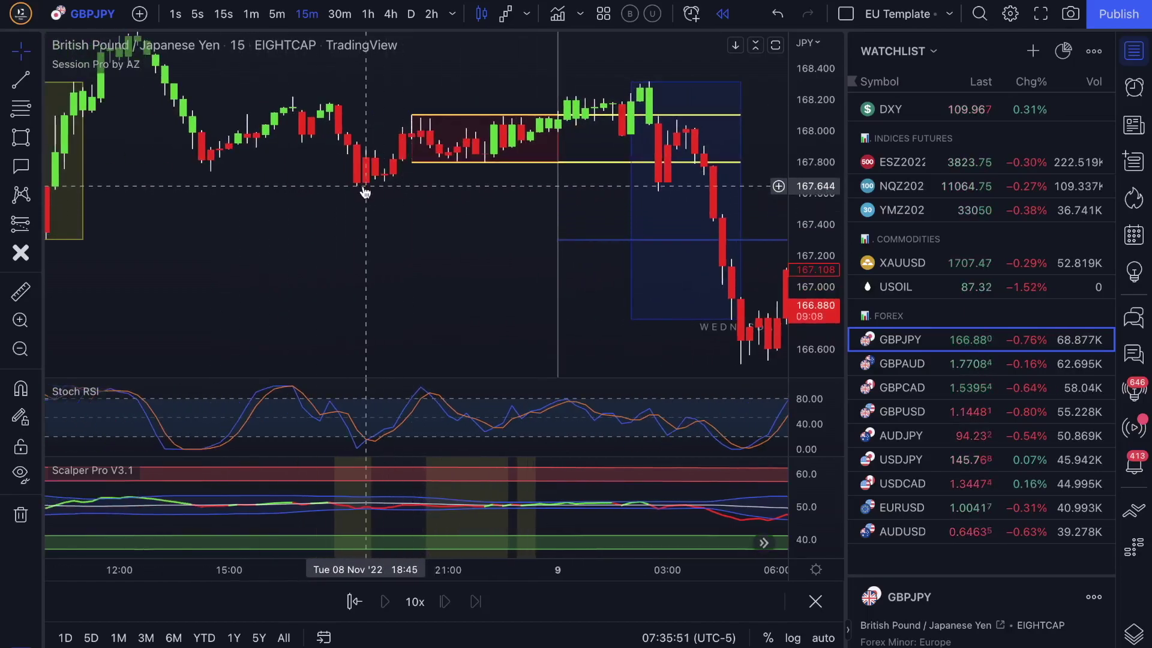
left_click_drag(424, 146, 299, 240)
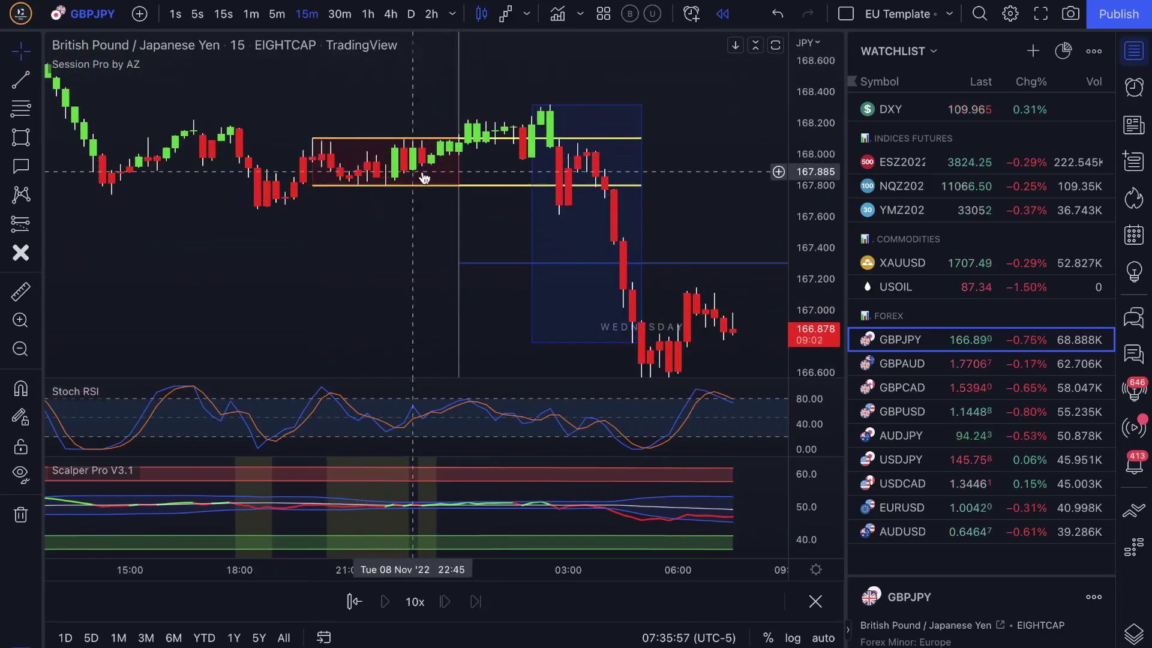
Draw a rectangle above the GBPJPY Asia high from 00:00 to 02:45 on Wed 09 Nov '22, reaching up to about 168.36.
scroll(474, 215, "right", 3)
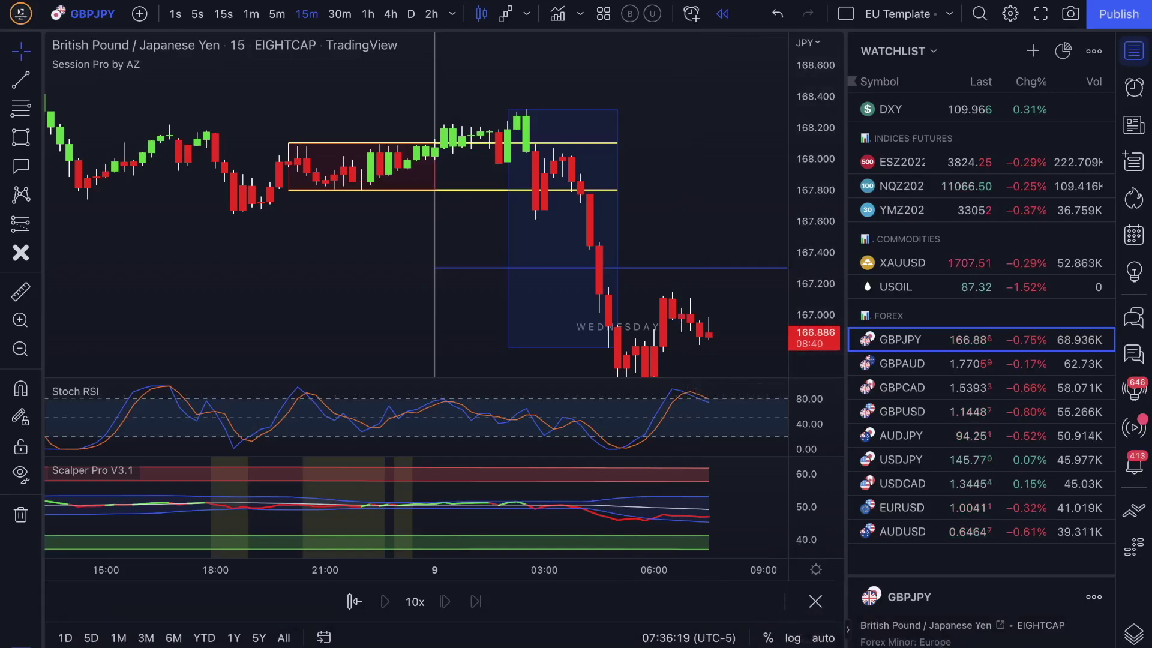
left_click_drag(431, 102, 535, 139)
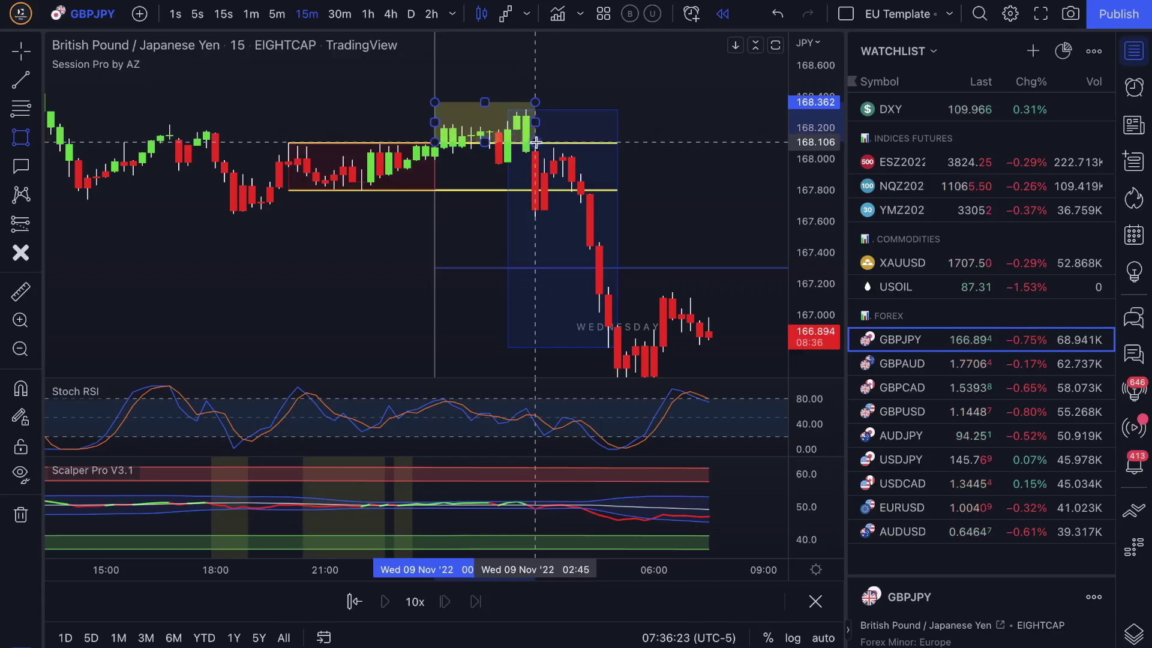
left_click(535, 142)
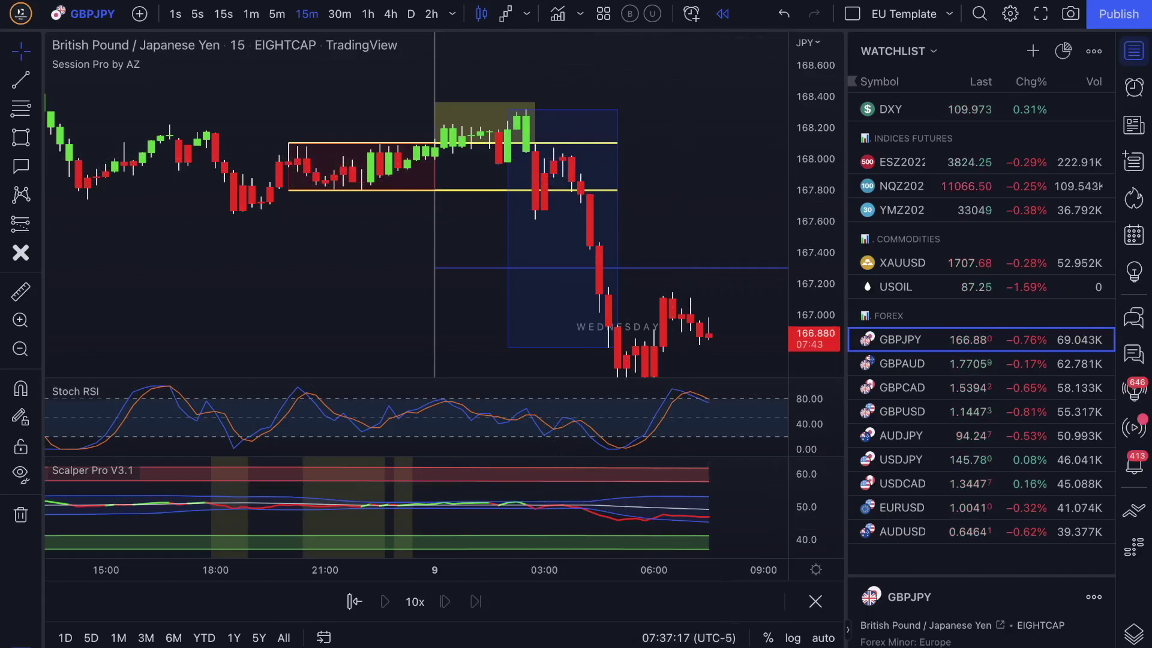
Place a short position at the 02:45 candle below the Asia low, with a 0.646 stop and a 0.384 target at the blue line.
key("alt+shift+l")
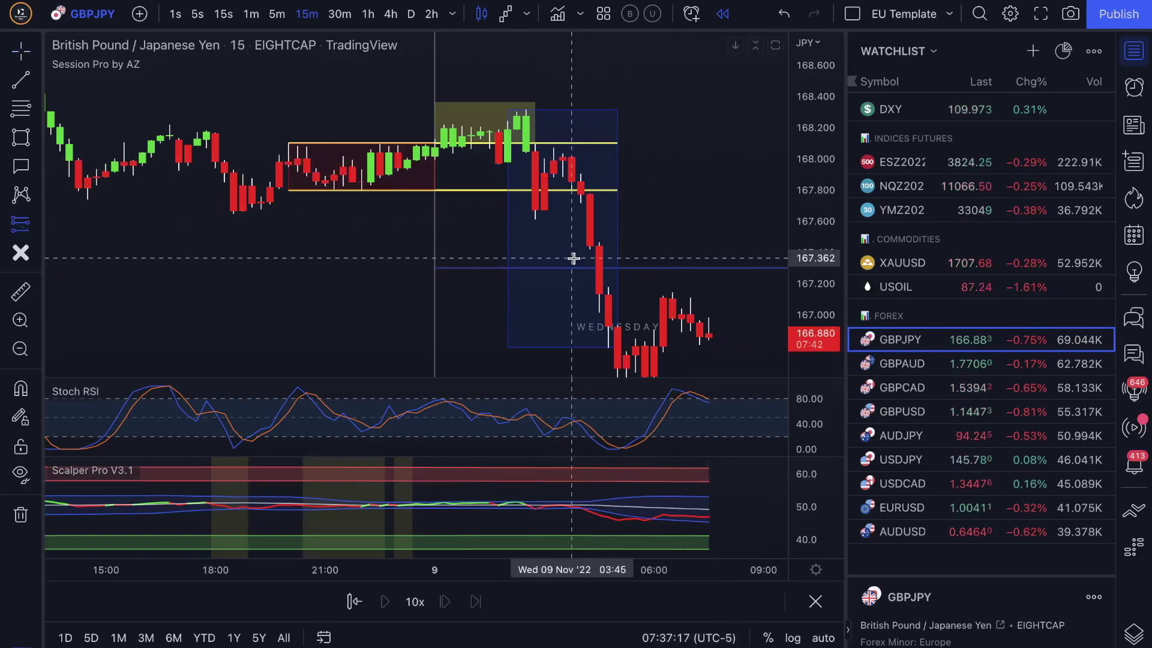
left_click(536, 209)
left_click_drag(540, 148, 618, 110)
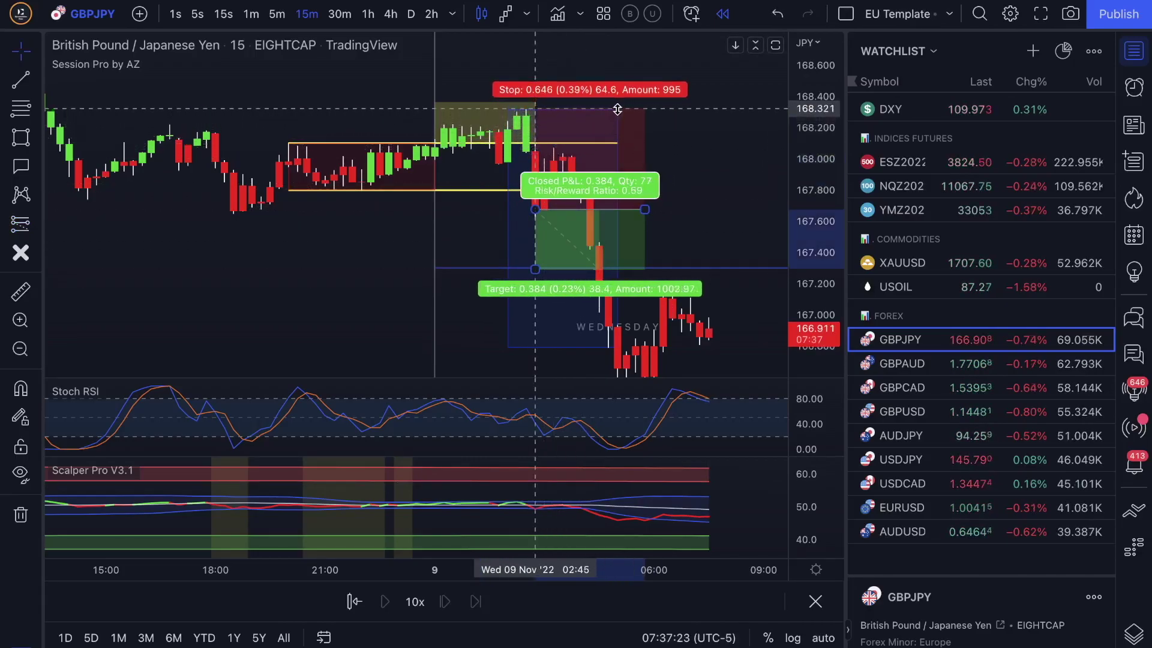
left_click(720, 154)
left_click(609, 229)
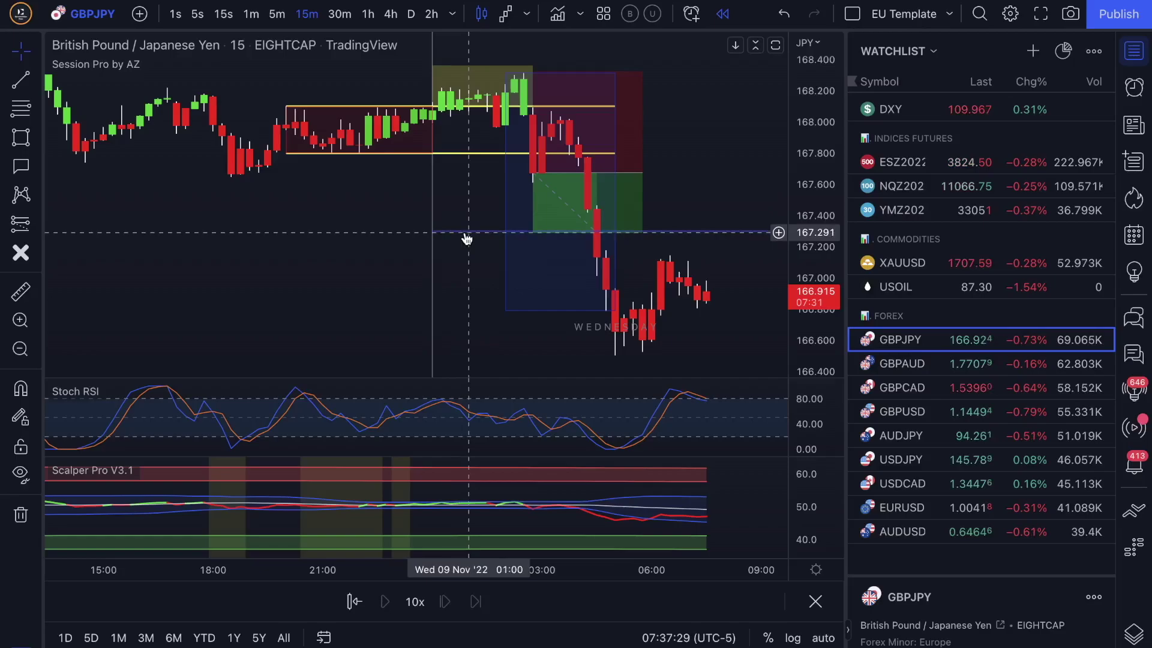
Extend the GBPJPY short's target to about 166.70, 0.969 from entry, and tighten its stop to 0.436.
mouse_move(538, 236)
left_click_drag(535, 234, 534, 325)
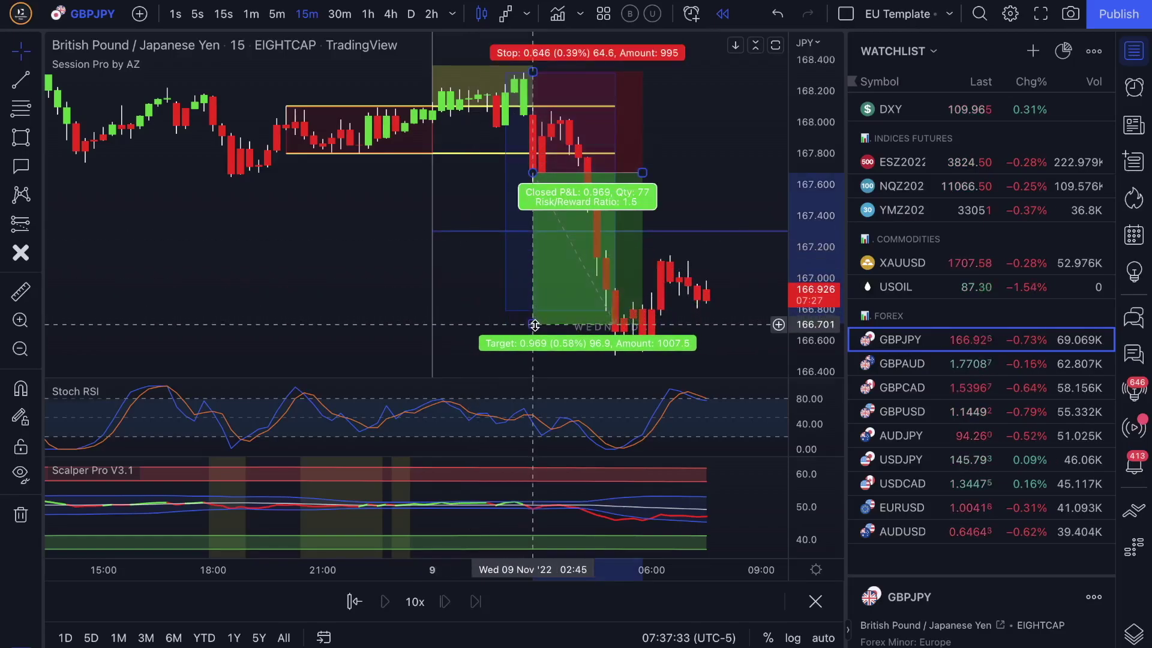
mouse_move(569, 146)
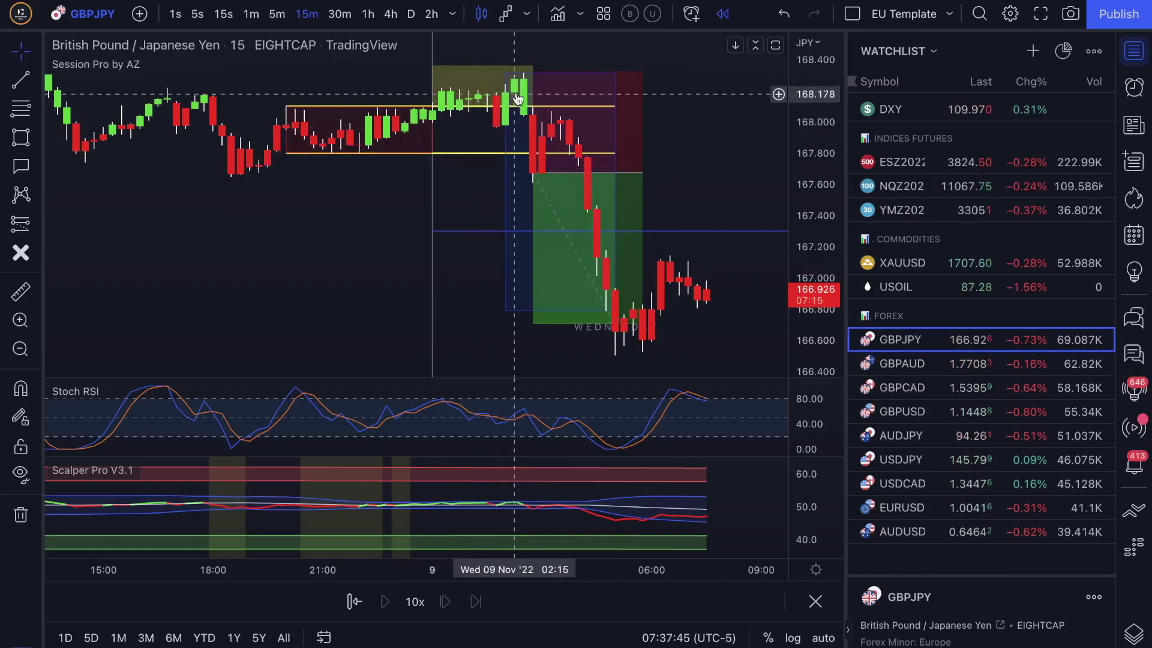
mouse_move(543, 243)
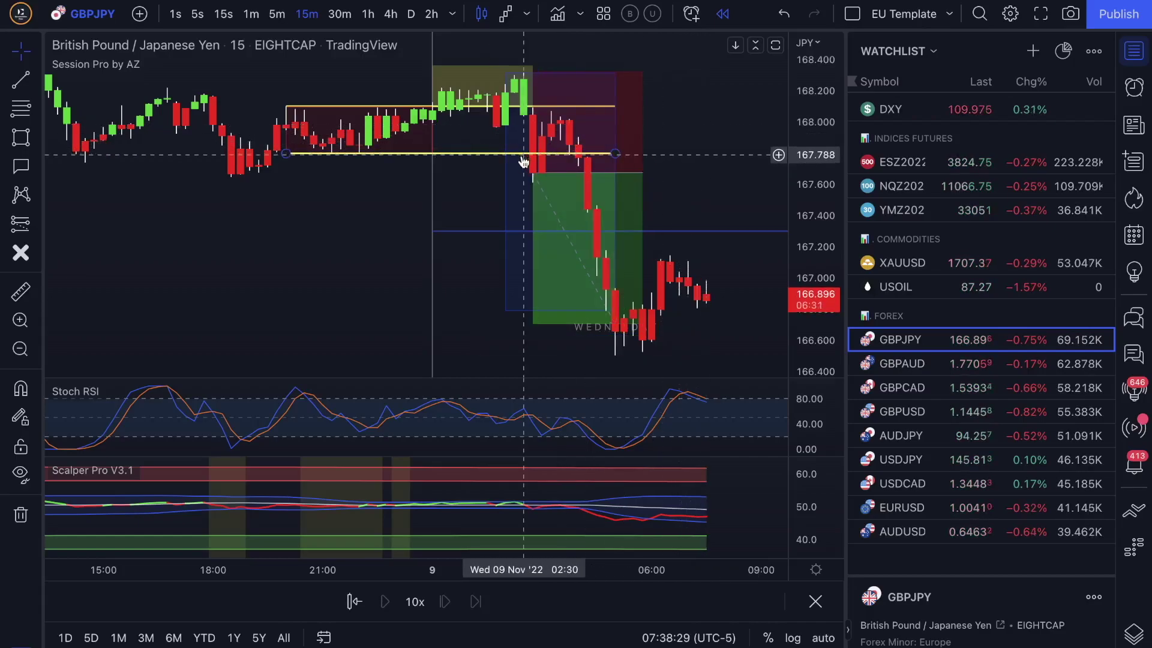
mouse_move(614, 73)
left_mouse_down()
mouse_move(615, 122)
mouse_move(637, 105)
left_mouse_up()
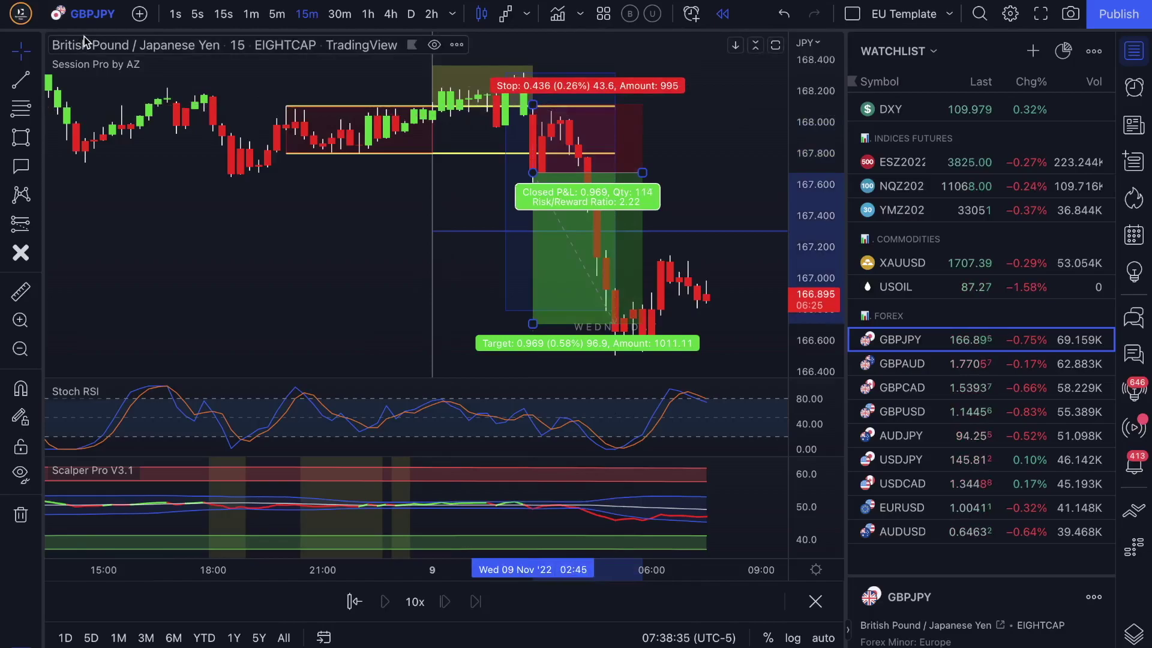
Widen the GBPJPY short's stop to 0.631, level with the swing high above the Asia range.
left_click_drag(529, 108, 533, 73)
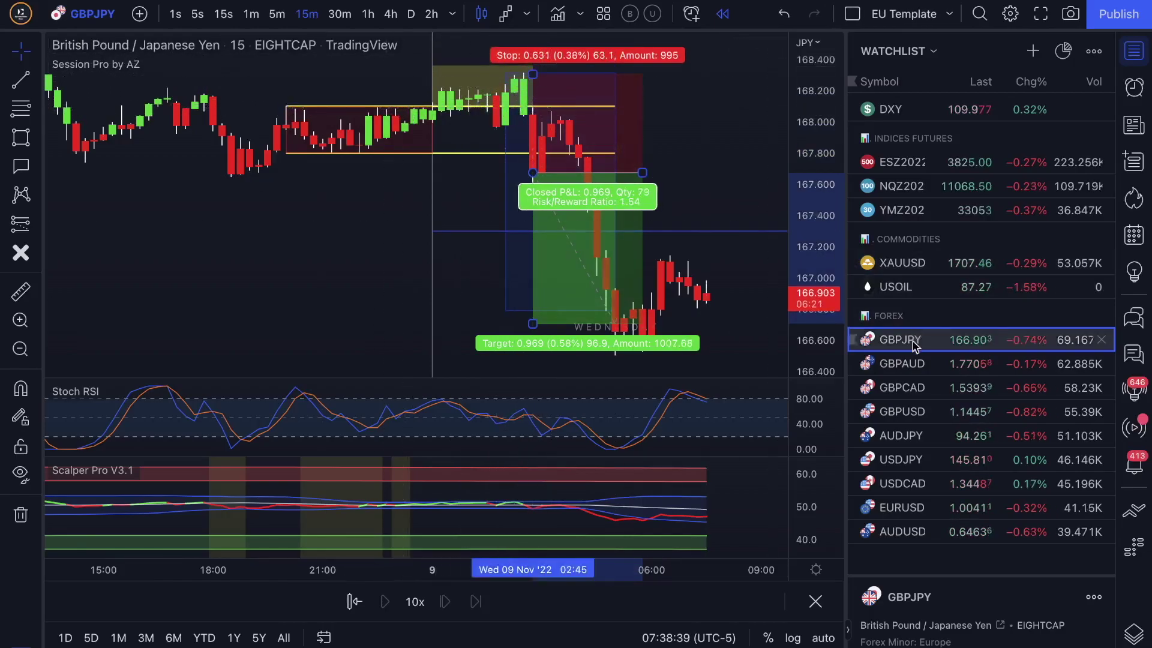
Switch the chart to GBPUSD and hide the watchlist to show the annotated breakout short with its callouts.
left_click(900, 411)
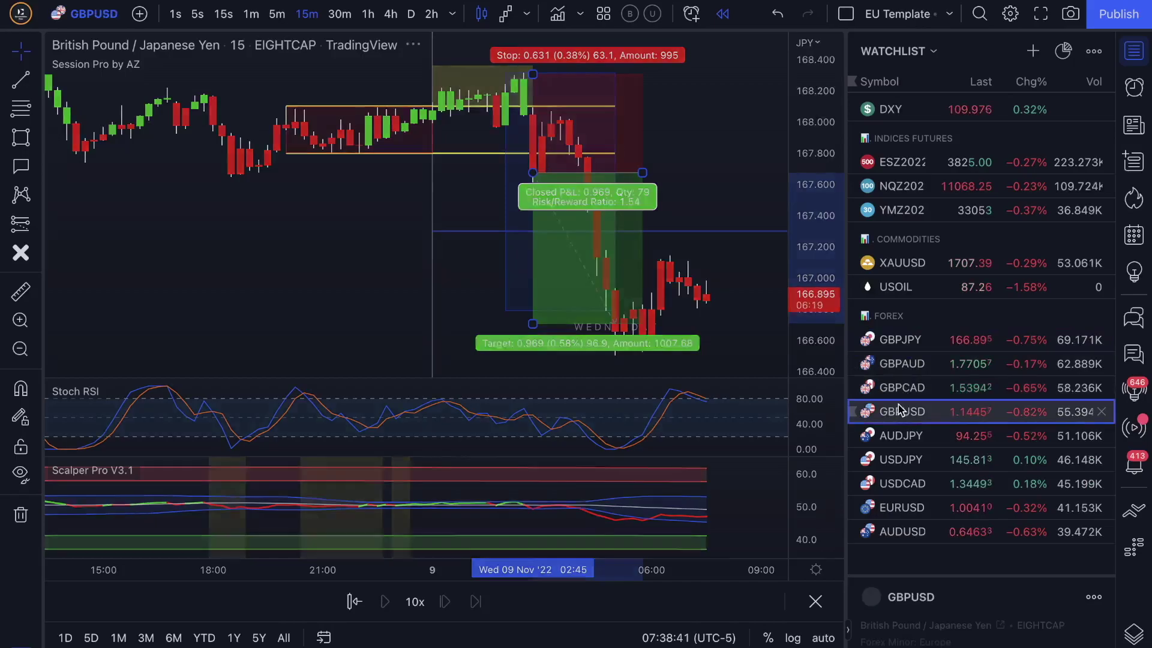
left_click(1138, 50)
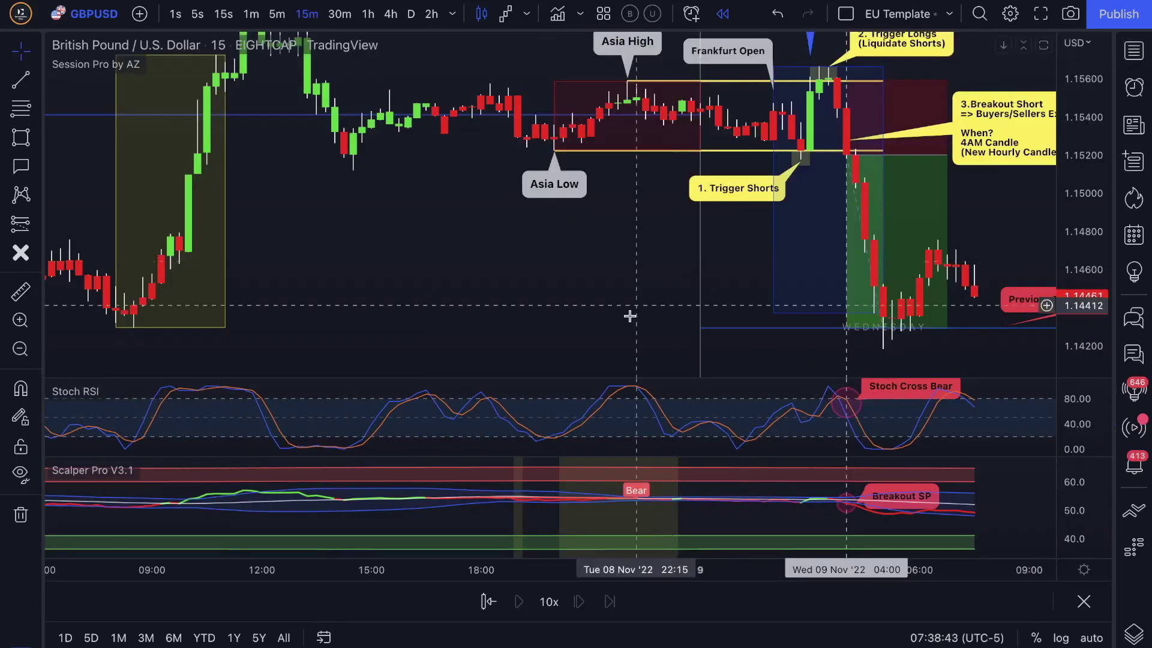
left_click_drag(715, 291, 599, 290)
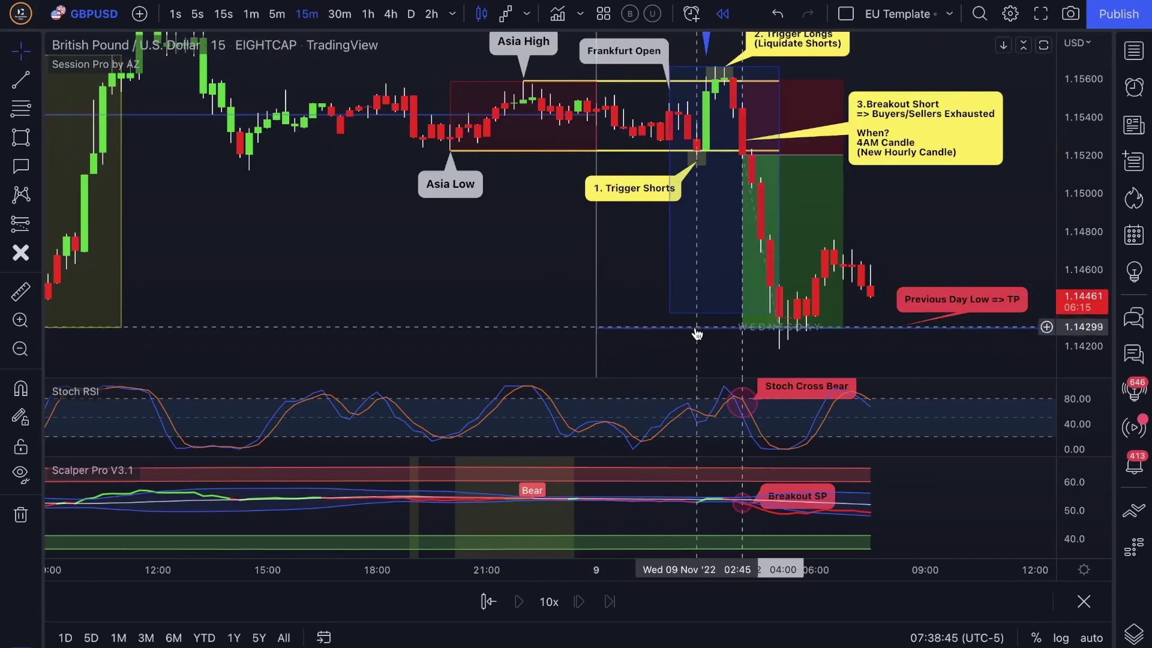
left_click(758, 259)
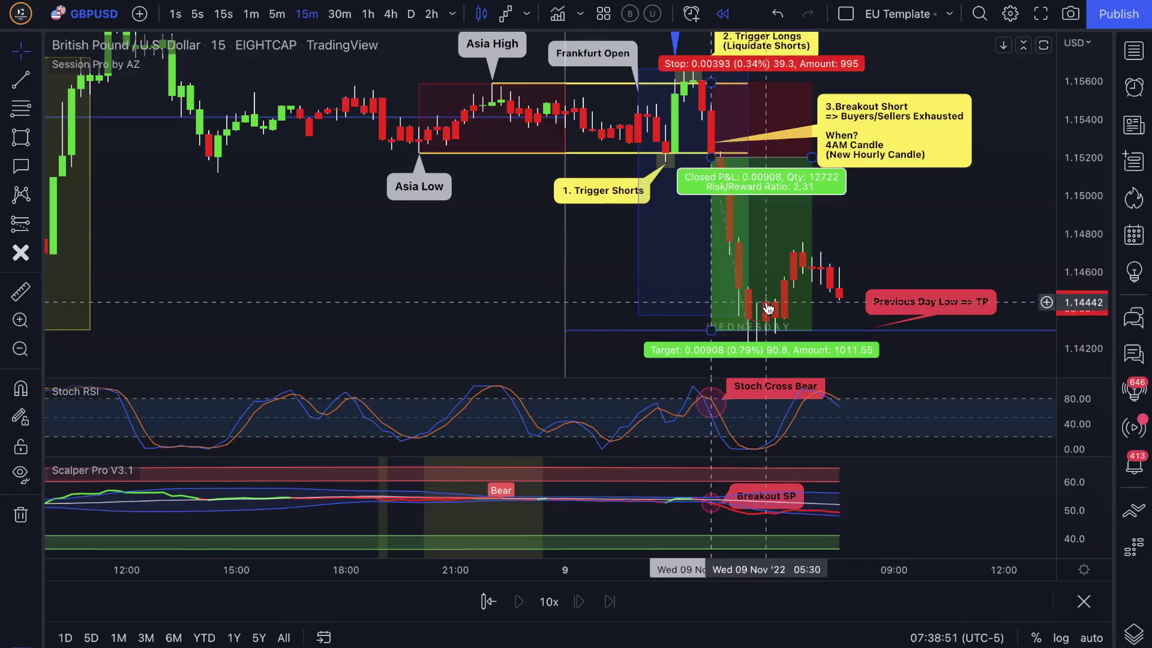
scroll(789, 291, "right", 2)
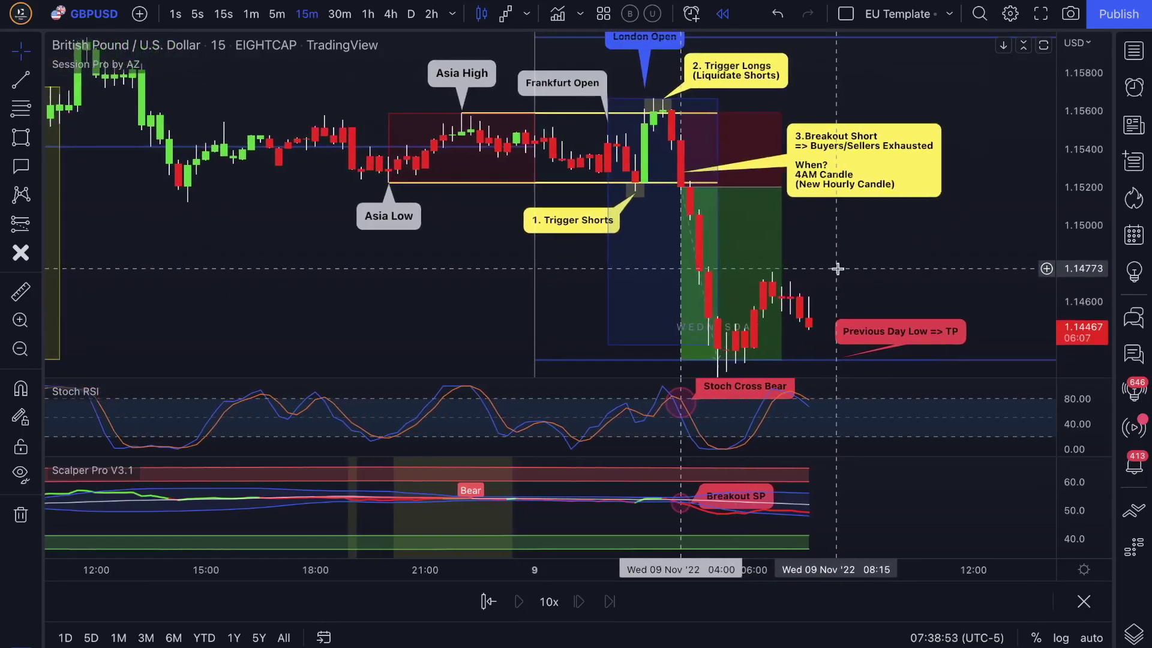
Nudge the "1. Trigger Shorts" callout slightly up and to the right, below the Asia low.
mouse_move(537, 231)
left_mouse_down()
mouse_move(509, 231)
mouse_move(546, 222)
left_mouse_up()
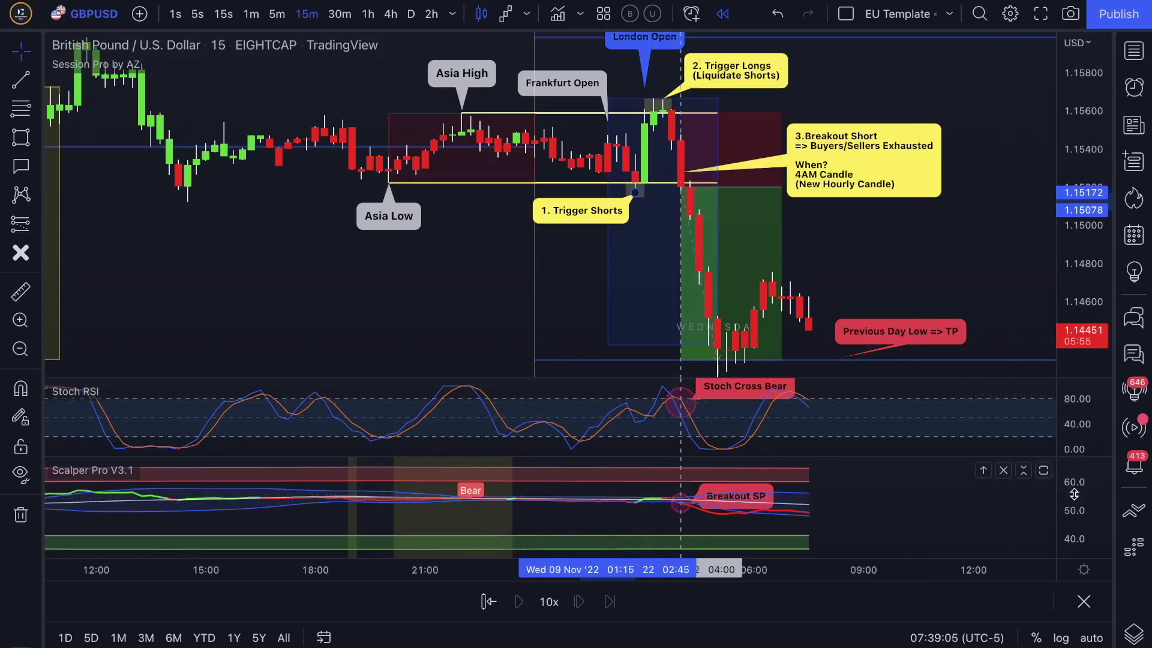
Magnify the Scalper Pro V3.1 lines vertically and examine the circled Breakout SP cross at the 04:00 candle.
left_click_drag(1075, 504, 1073, 436)
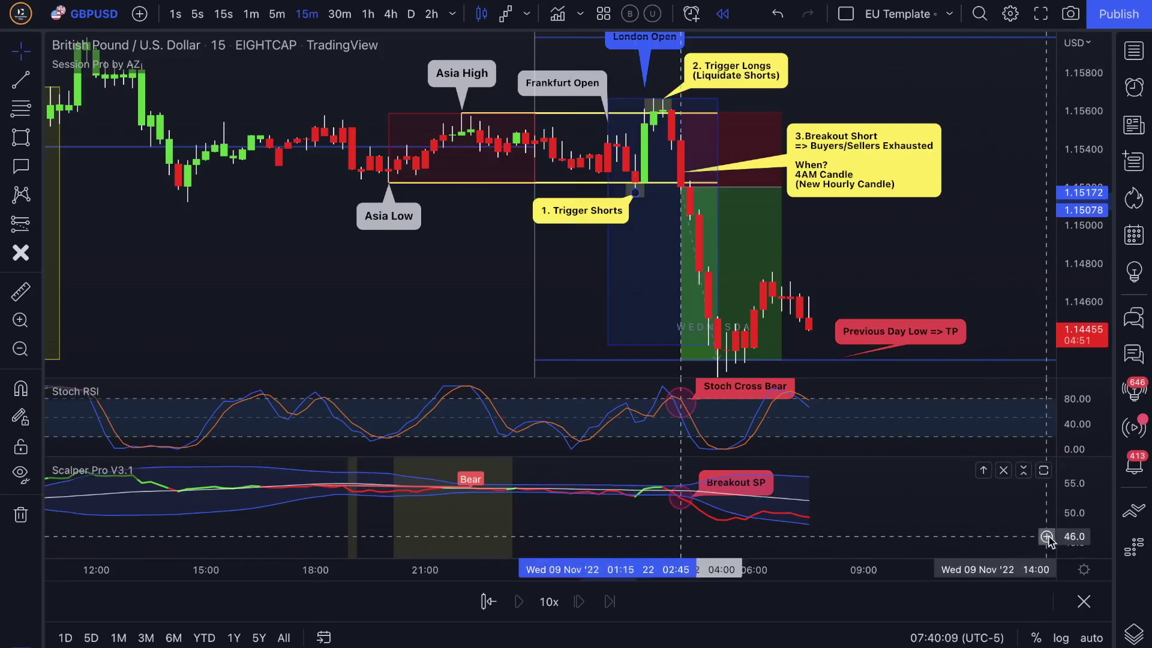
left_click_drag(1064, 539, 1066, 443)
left_click_drag(954, 489, 951, 531)
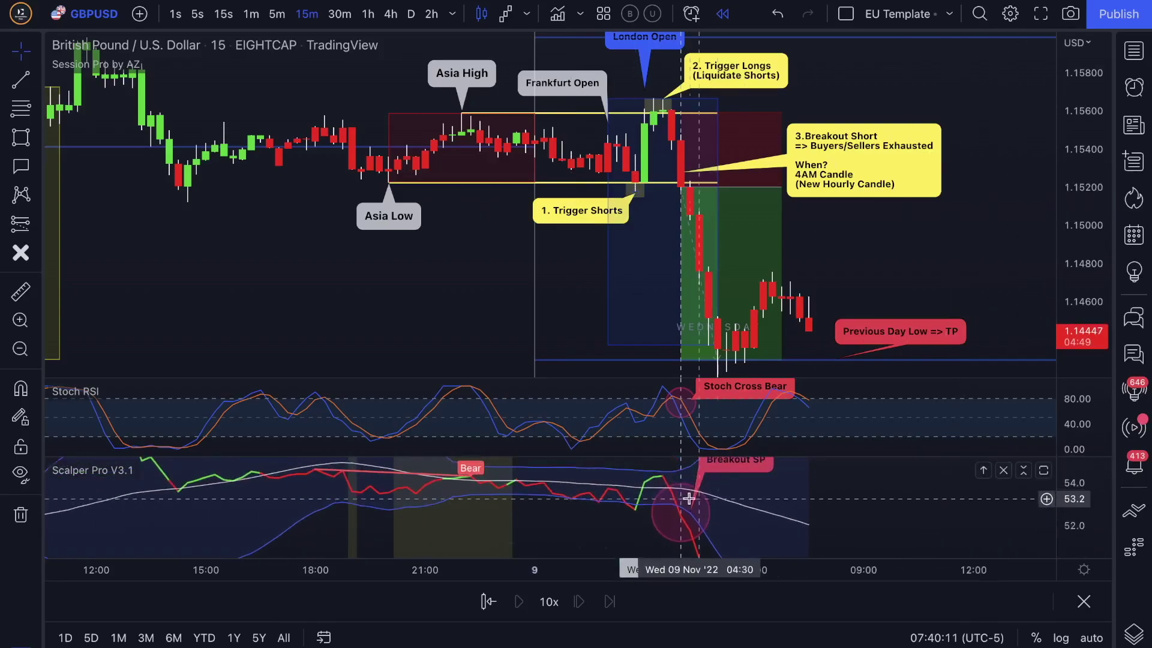